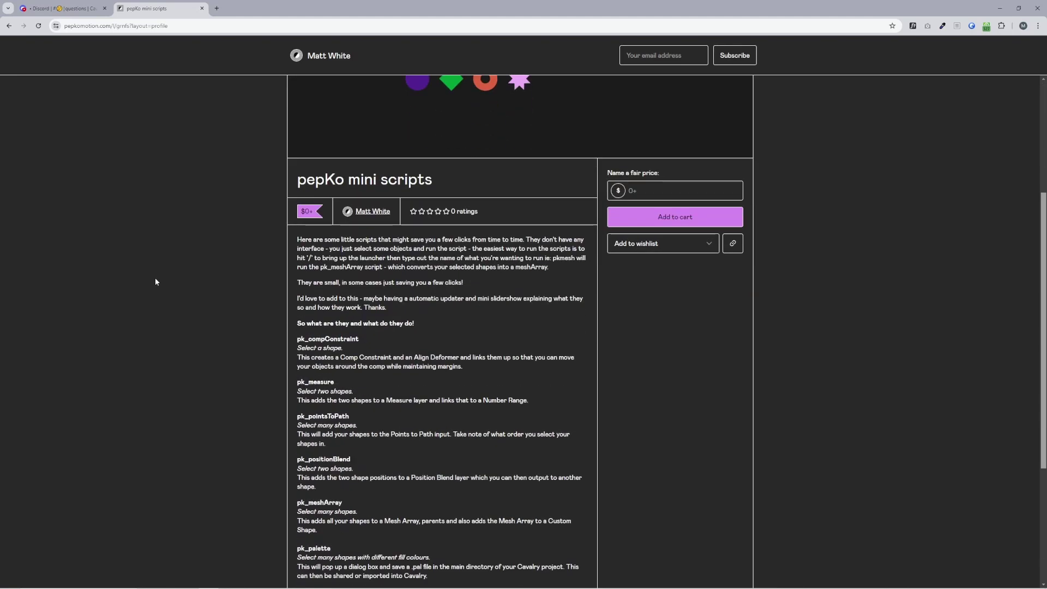
scroll(155, 278, down, 2)
scroll(271, 220, down, 1)
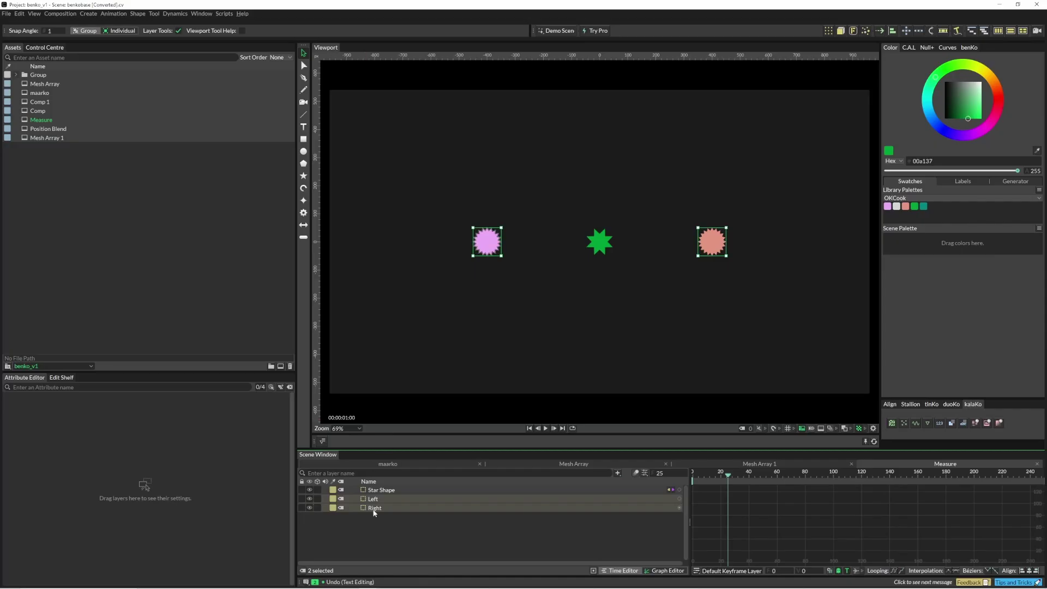
- Switch to Cavalry and run the pk_measure script on the Right and Left shapes
click(380, 534)
click(376, 508)
shift+click(375, 499)
key(ctrl+shift+p)
text(pkmeas)
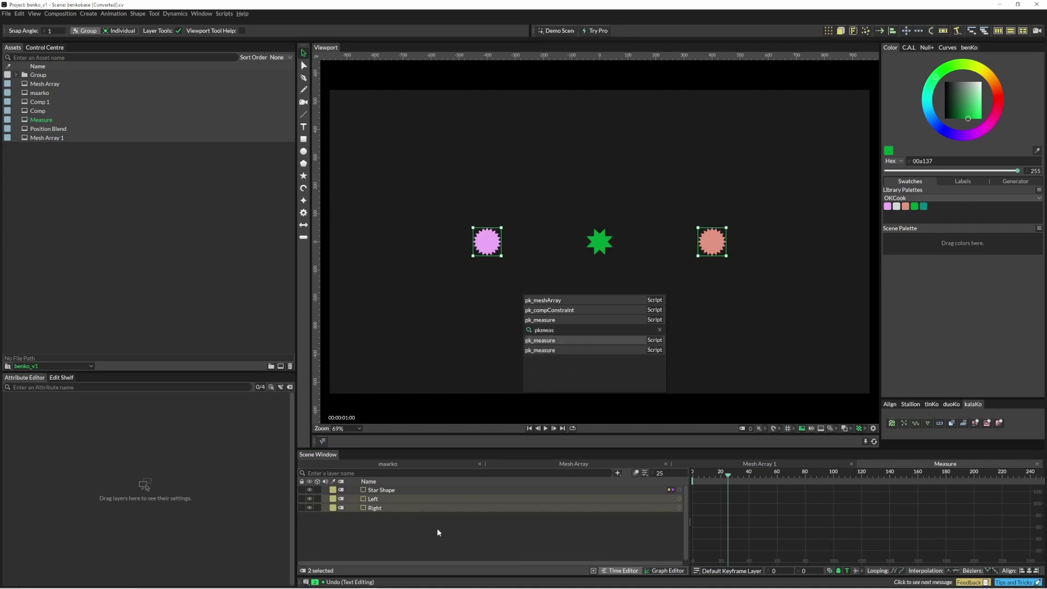
key(Return)
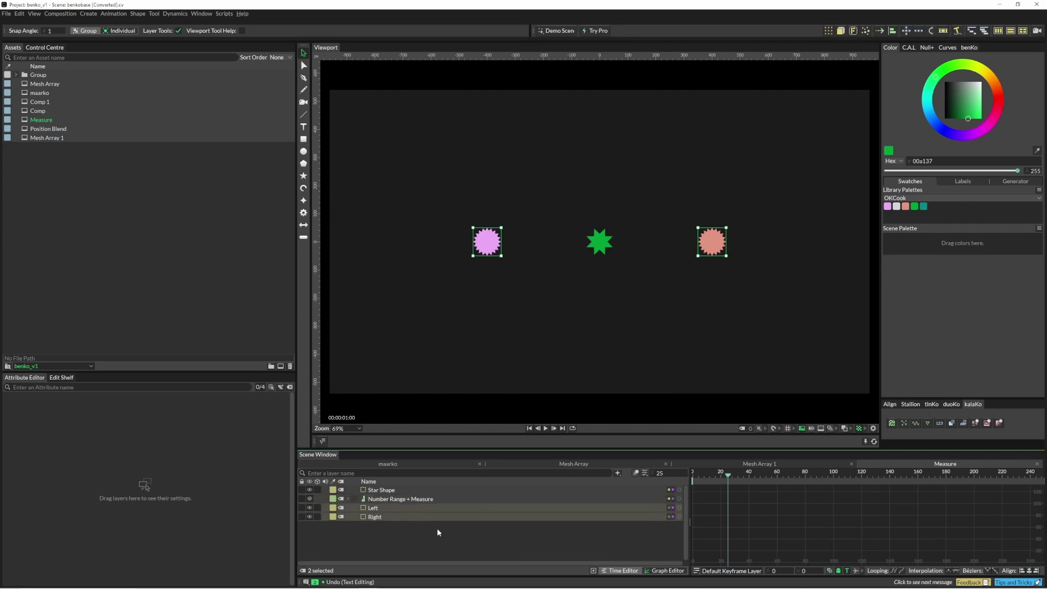
- Connect the Number Range + Measure layer to the green star's Star.Radius attribute
click(349, 499)
click(399, 510)
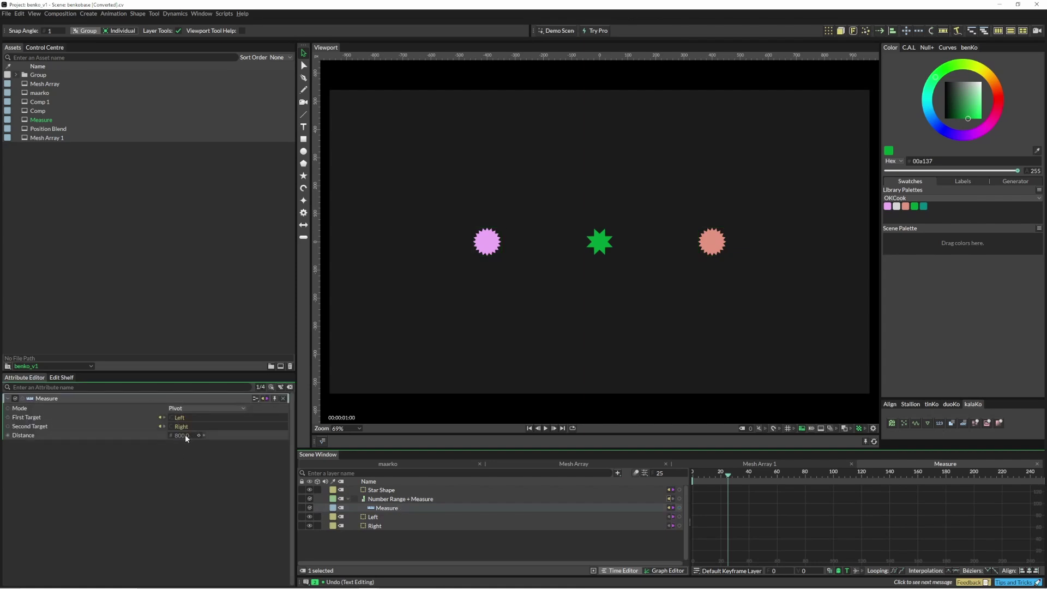
click(393, 499)
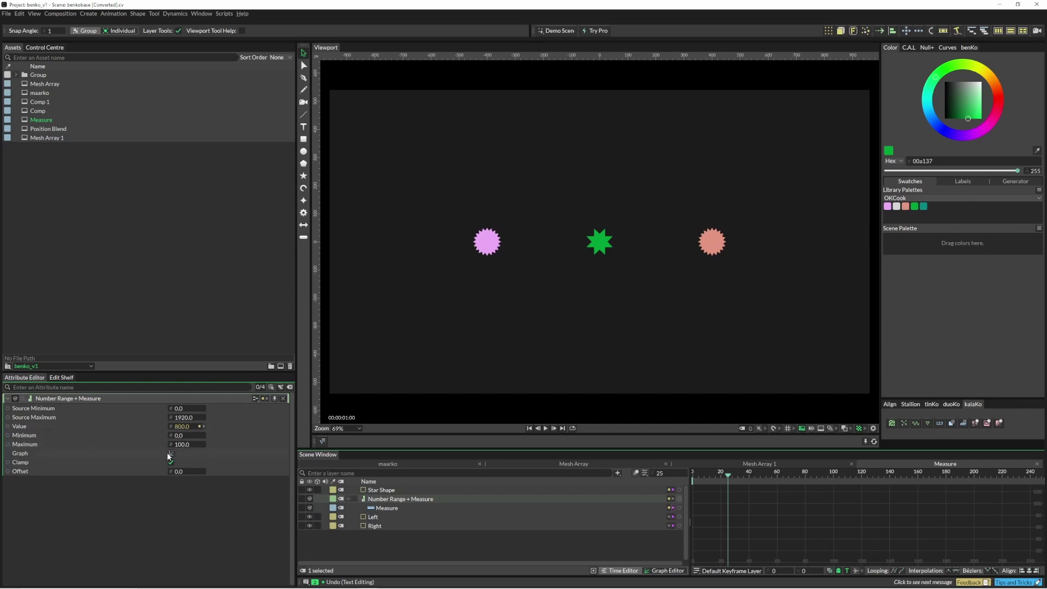
drag(30, 399, 601, 245)
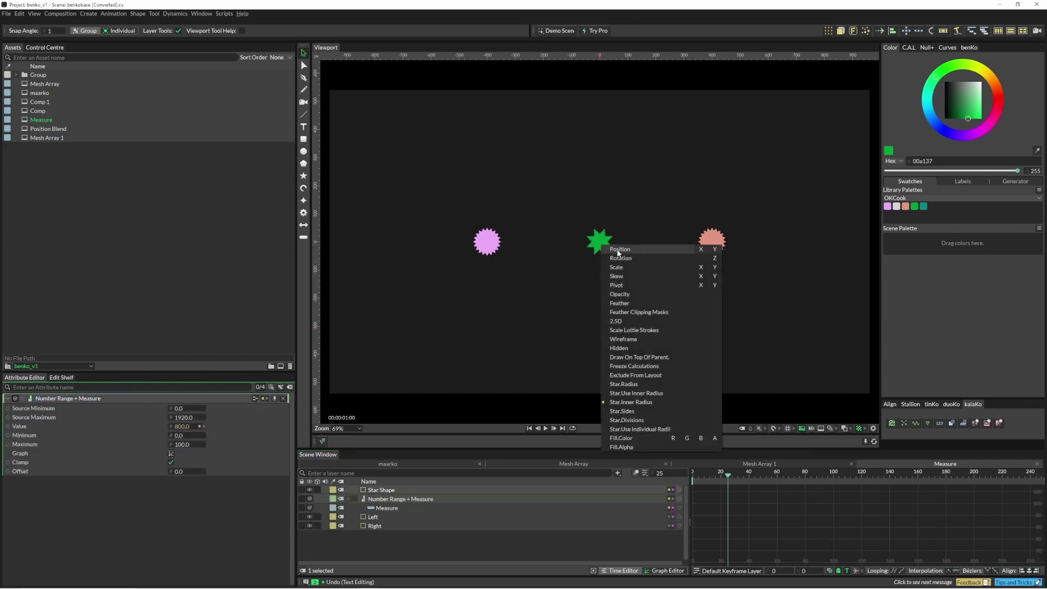
click(651, 384)
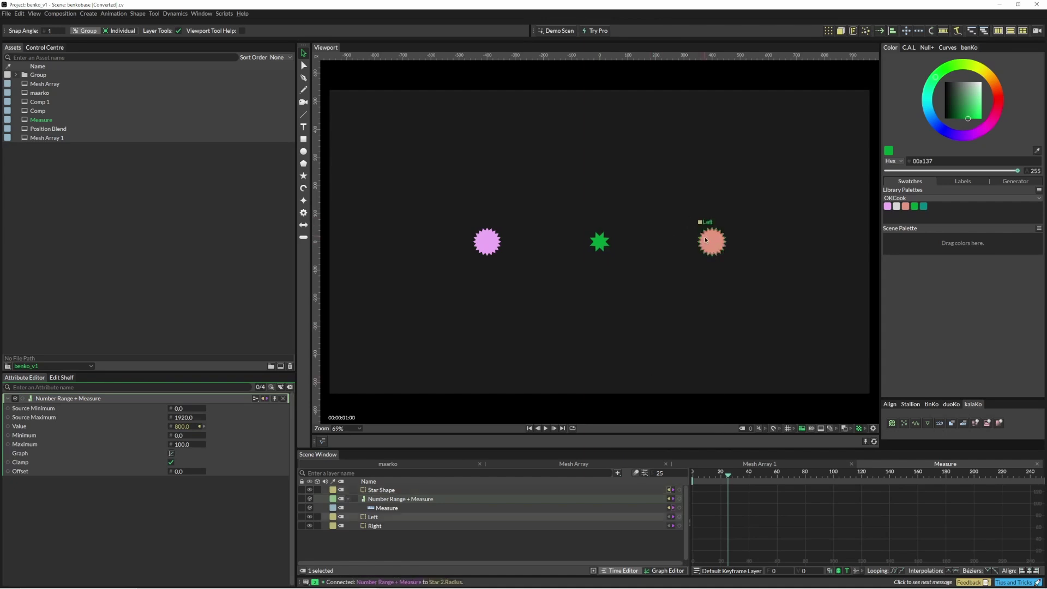
- Set the number range's Maximum to 540 and move the Left and Right shapes to test the star's size
drag(486, 242, 411, 351)
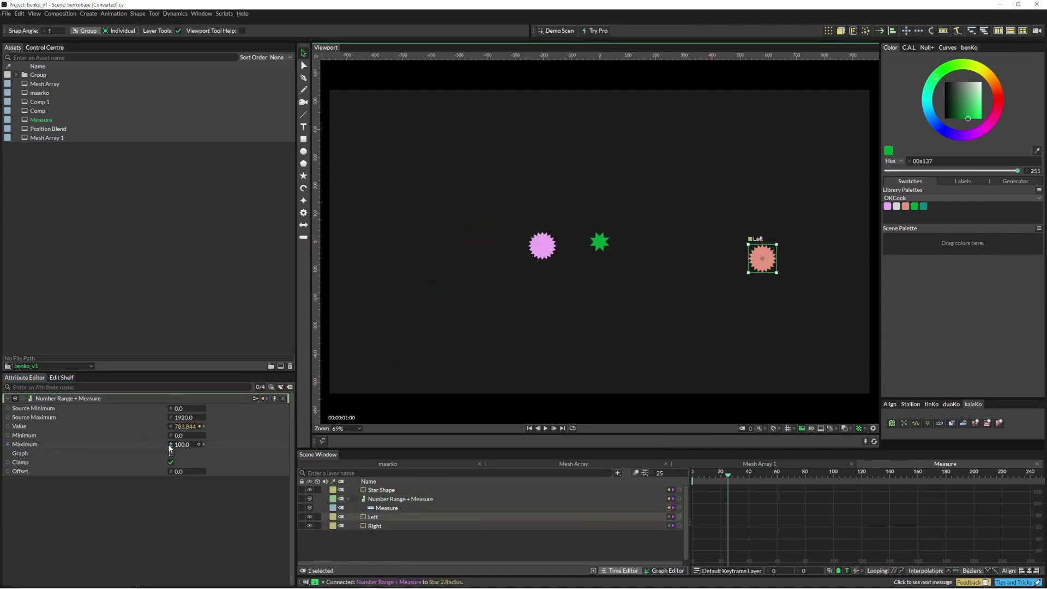
click(183, 444)
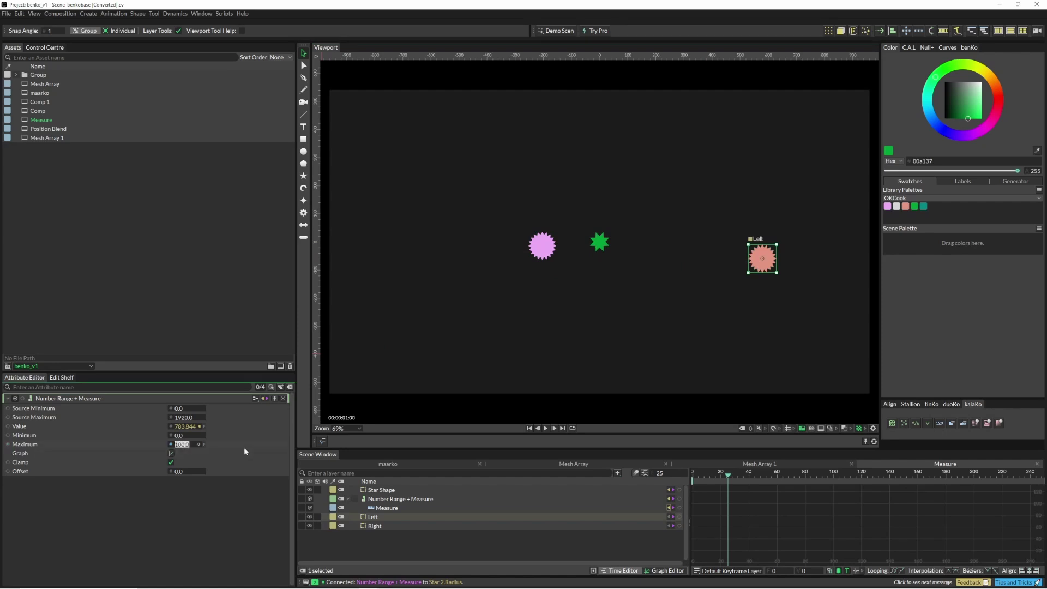
text(540.0)
click(542, 245)
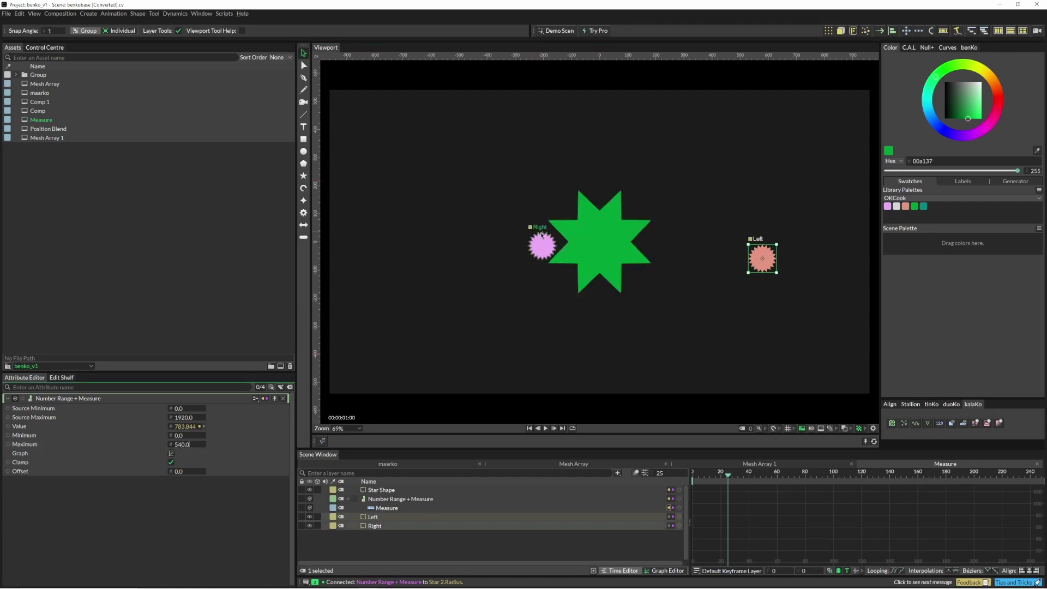
drag(542, 245, 629, 266)
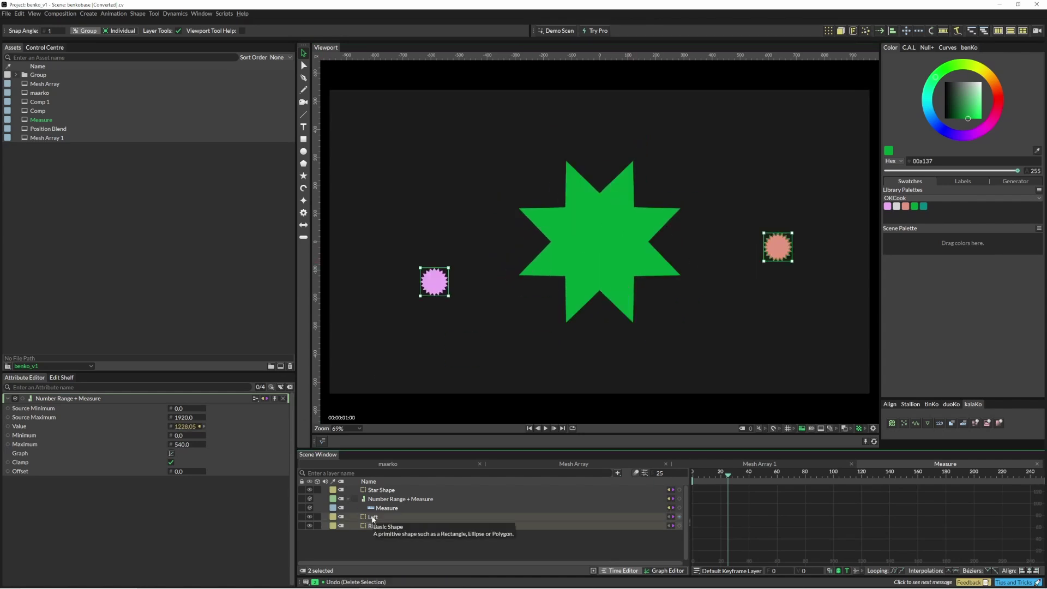
- Run the pk_positionBlend script on the selected Left and Right shapes
key(Tab)
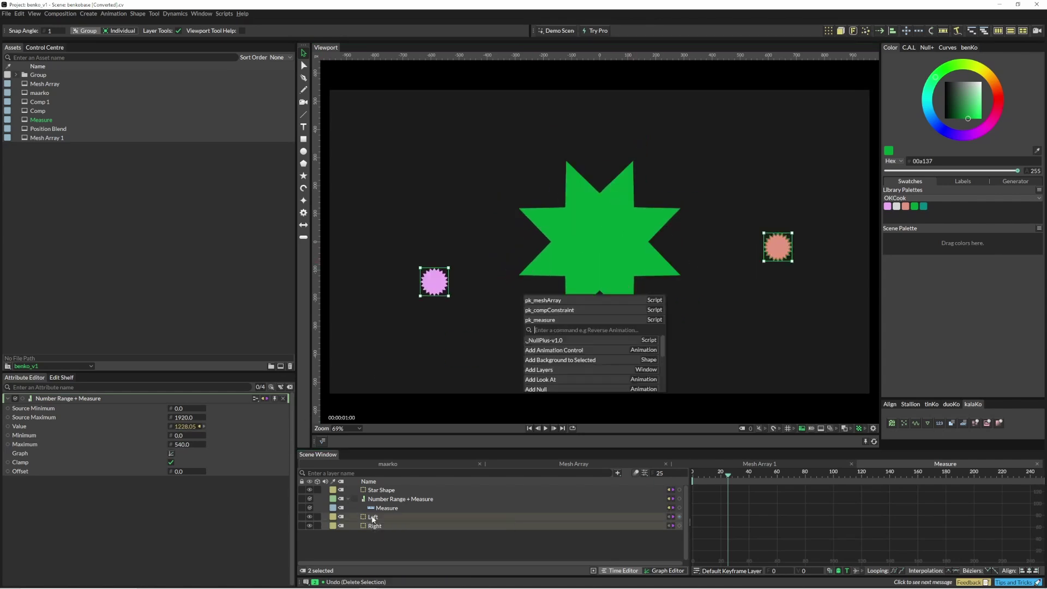
text(pkpos)
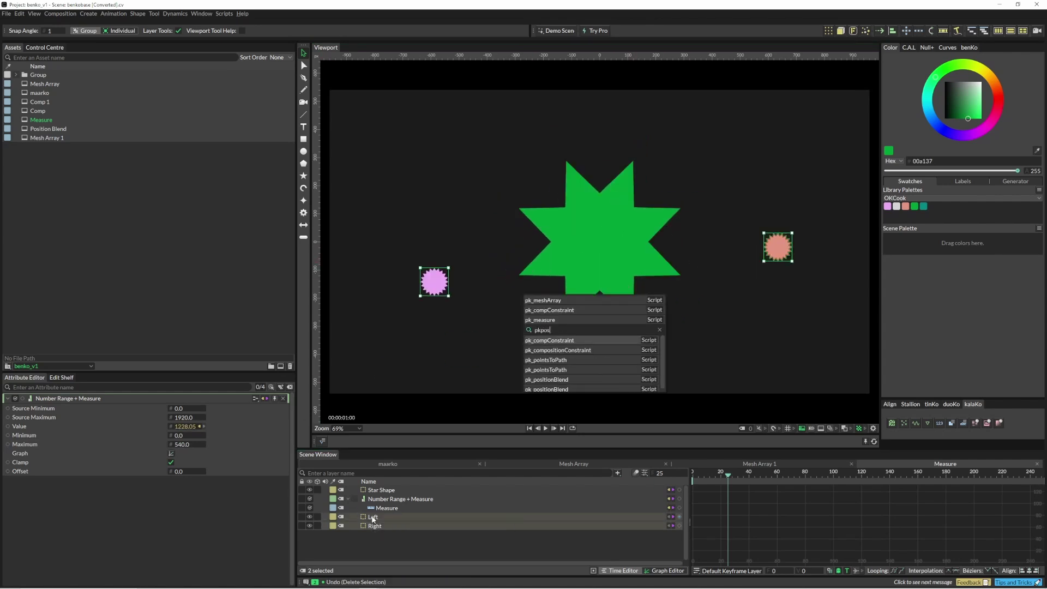
key(Down)
key(Down)
key(Down)
key(Down)
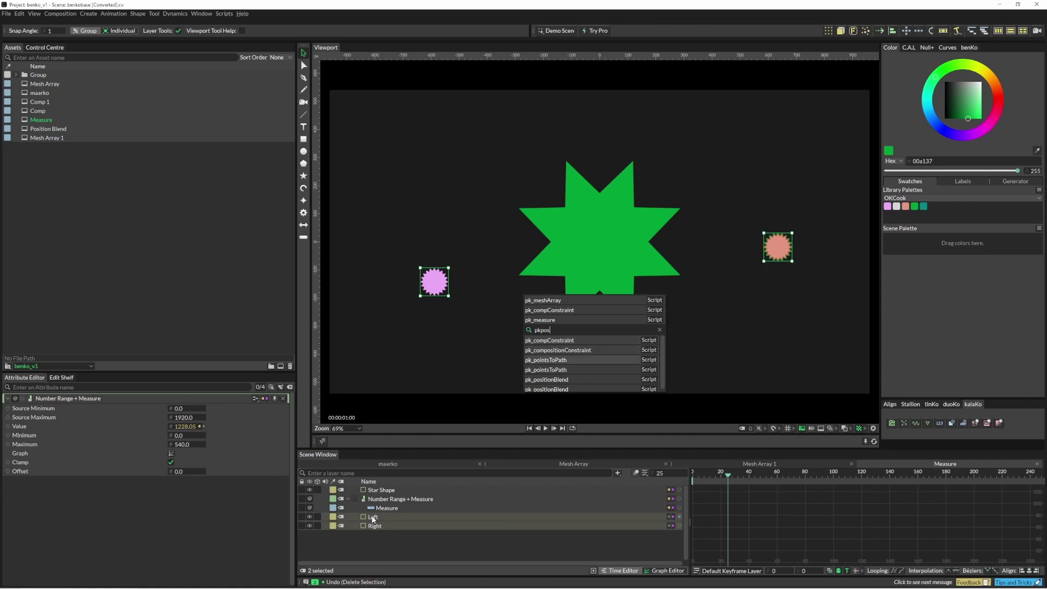
key(Return)
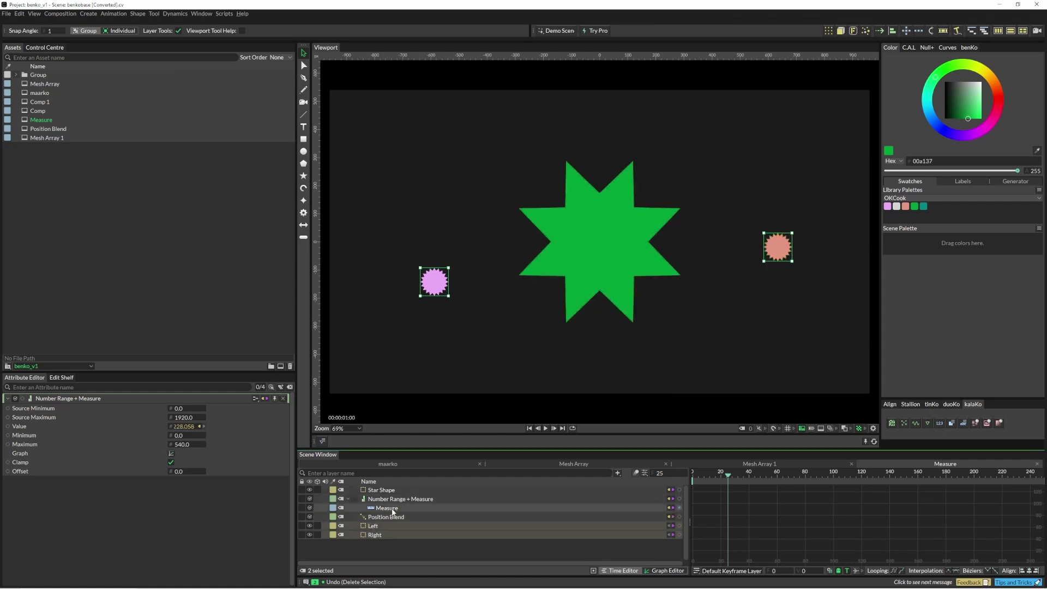
- Connect the Position Blend layer to the green star's Position
click(391, 517)
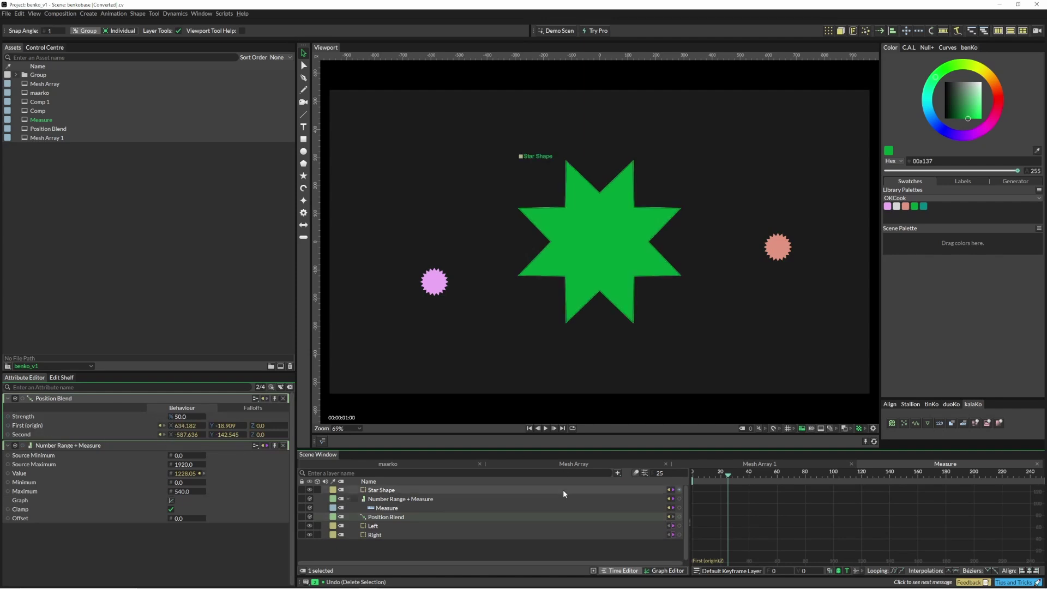
drag(680, 521, 611, 267)
click(627, 267)
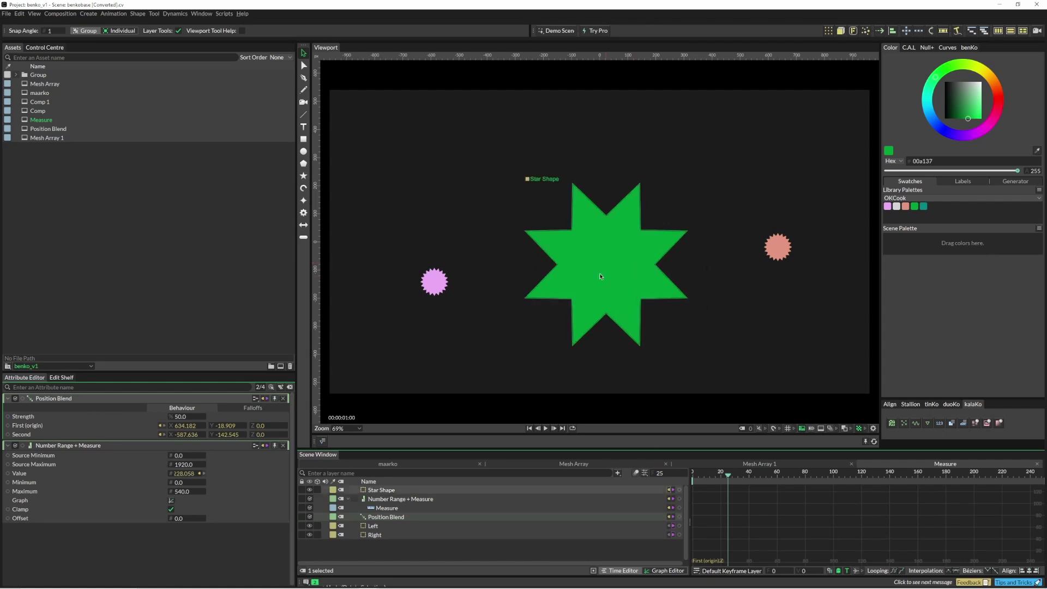
- Move the pink Right shape around to test the star's position link, and undo the moves
drag(441, 288, 753, 189)
key(ctrl+z)
key(ctrl+z)
key(ctrl+z)
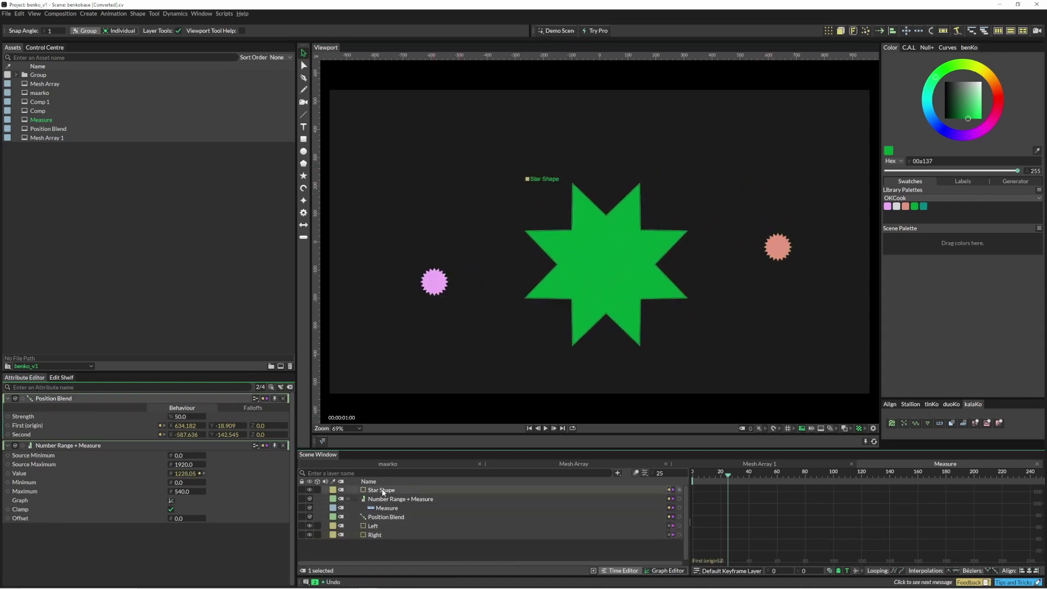
- Add a Look At behaviour to the Star Shape's Rotation
click(381, 490)
right_click(120, 426)
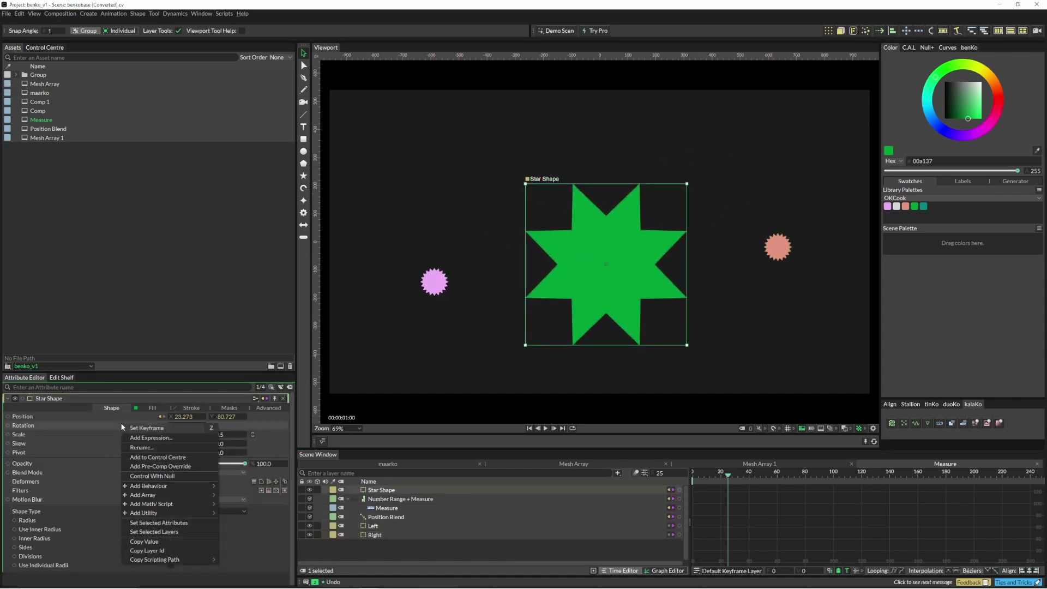
mouse_move(159, 487)
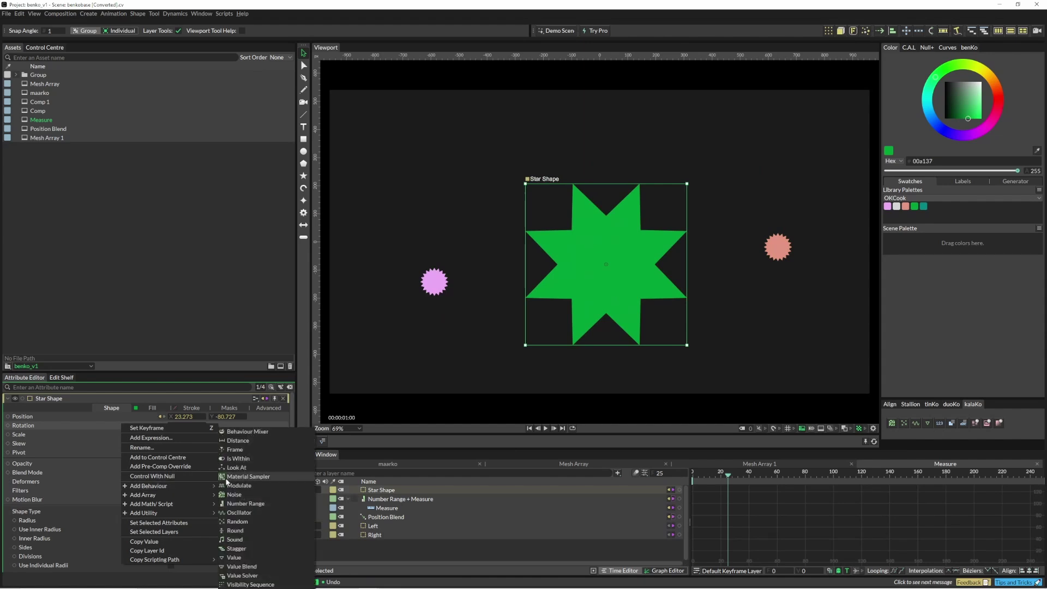
click(240, 464)
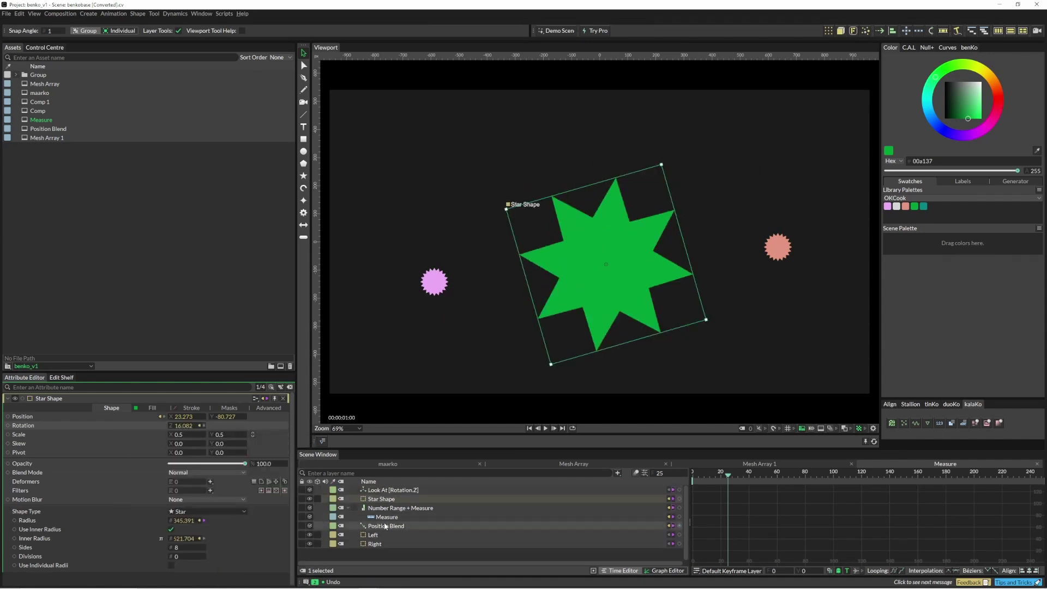
- Set the Look At target to the Left layer and move the pink Right shape closer to the star
click(391, 490)
drag(382, 533, 249, 424)
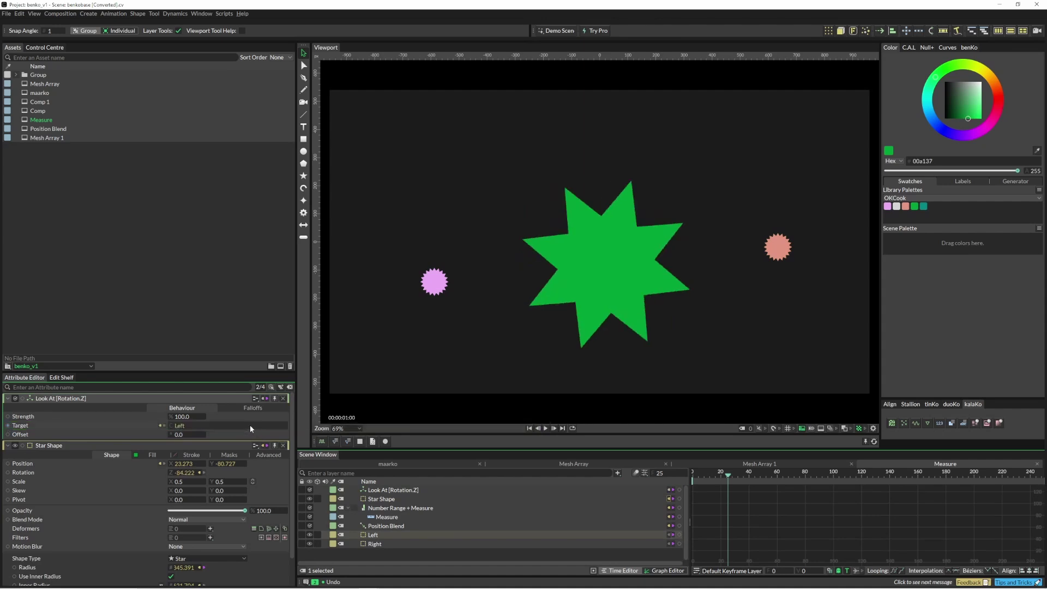
drag(439, 278, 501, 229)
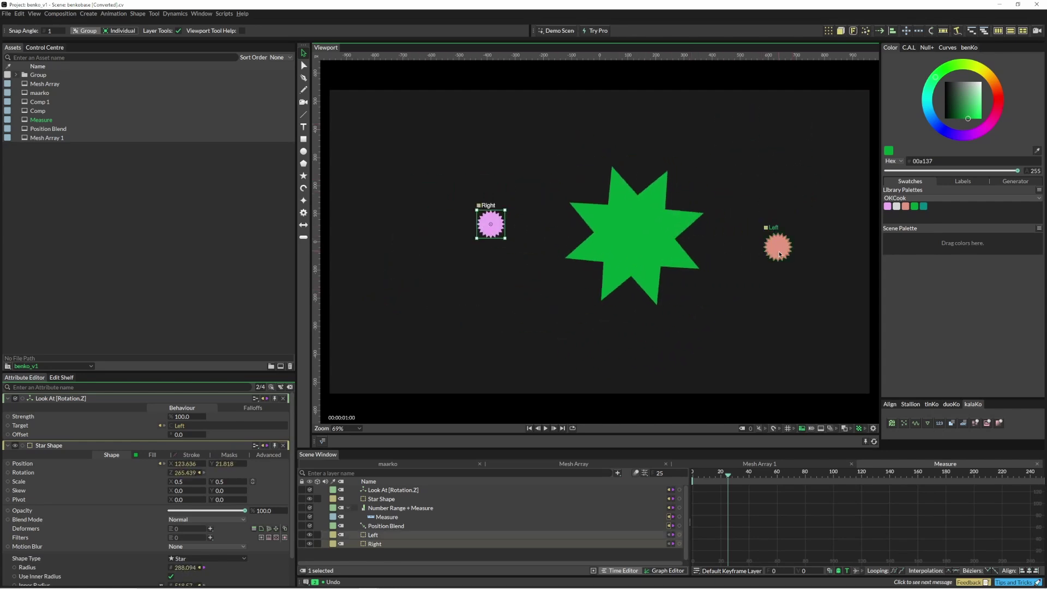
- Run the pk_meshArray script on all four shapes in the Mesh Array 1 composition
click(760, 464)
drag(399, 529, 369, 481)
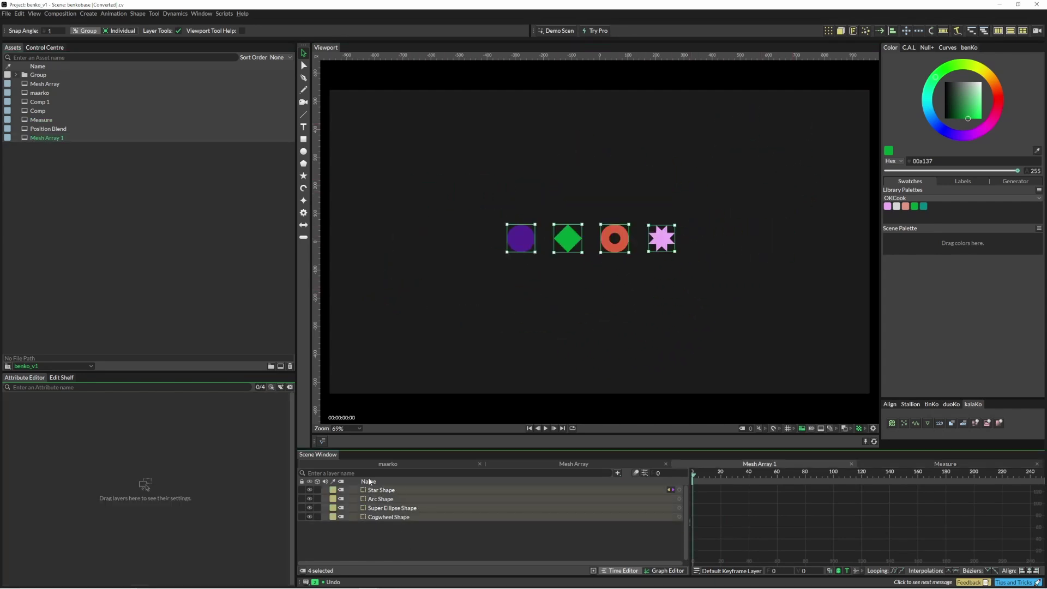
key(Tab)
text(pk)
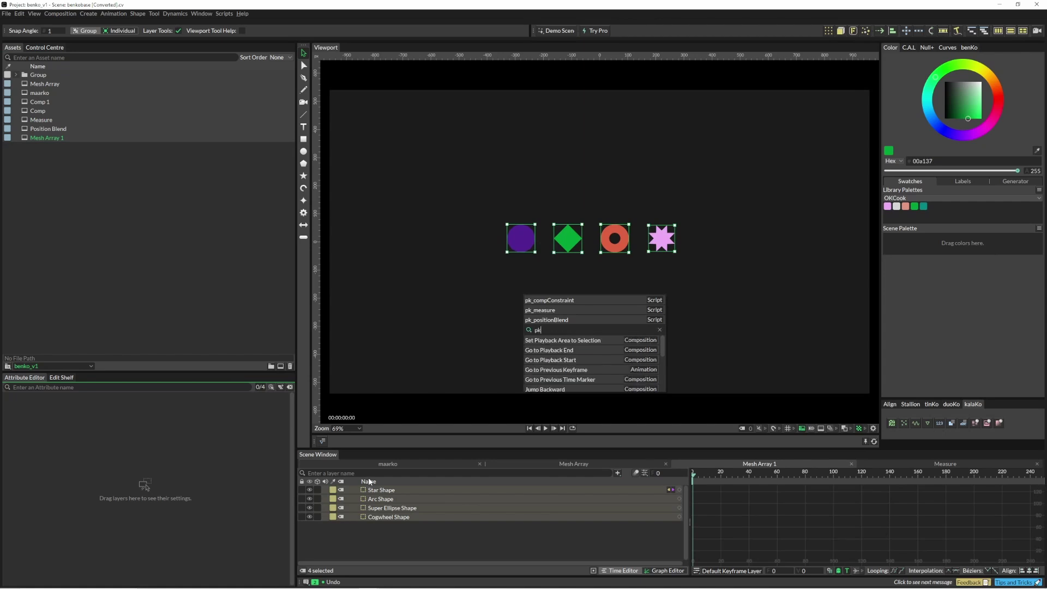
key(Down)
key(Down)
key(Down)
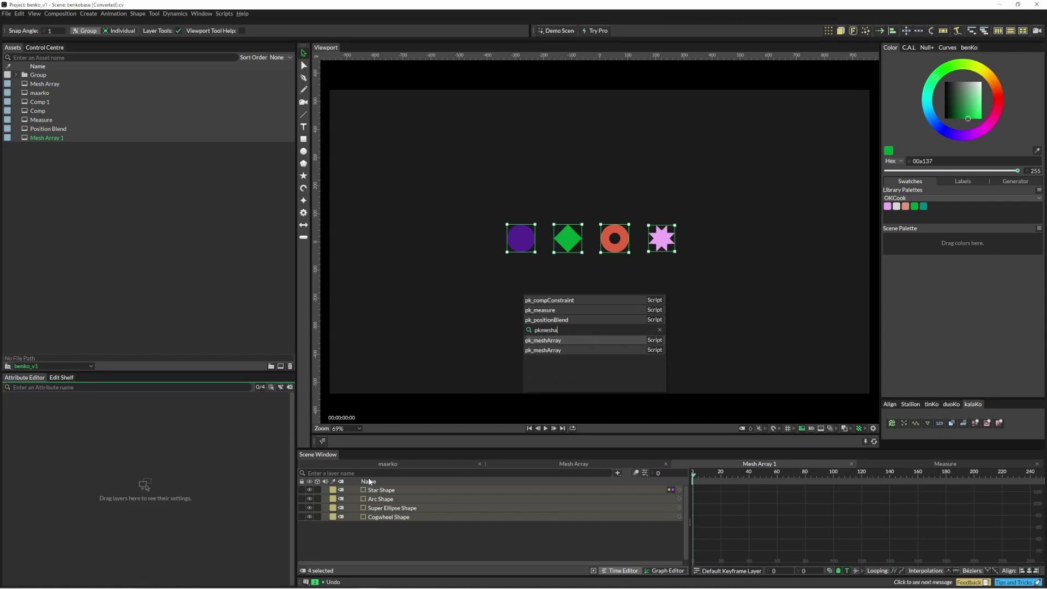
key(Return)
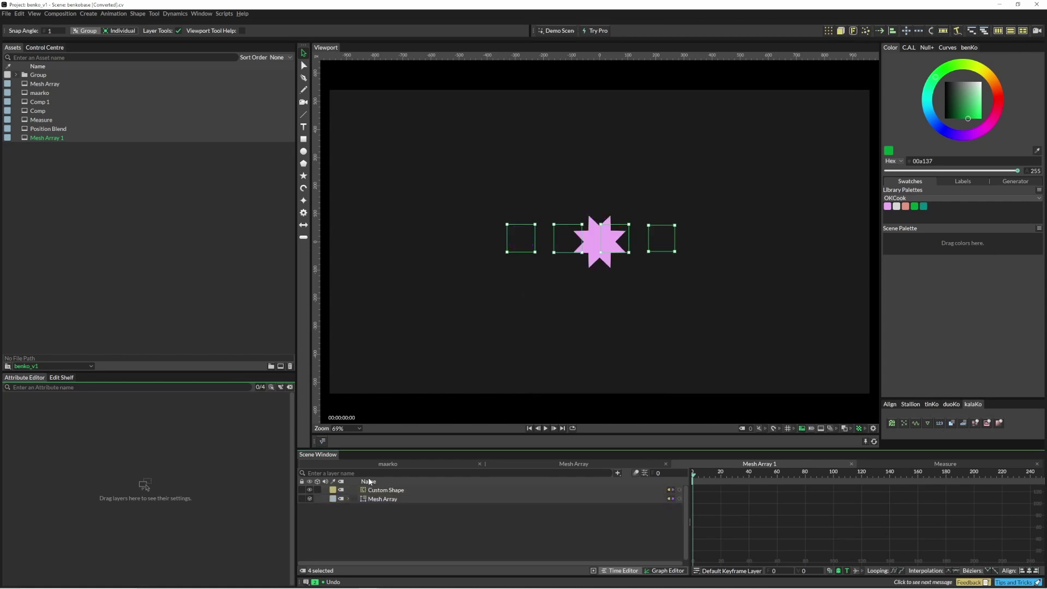
- Turn off Auto Index on the Mesh Array and keyframe its Index at 0 on frame 0
click(347, 499)
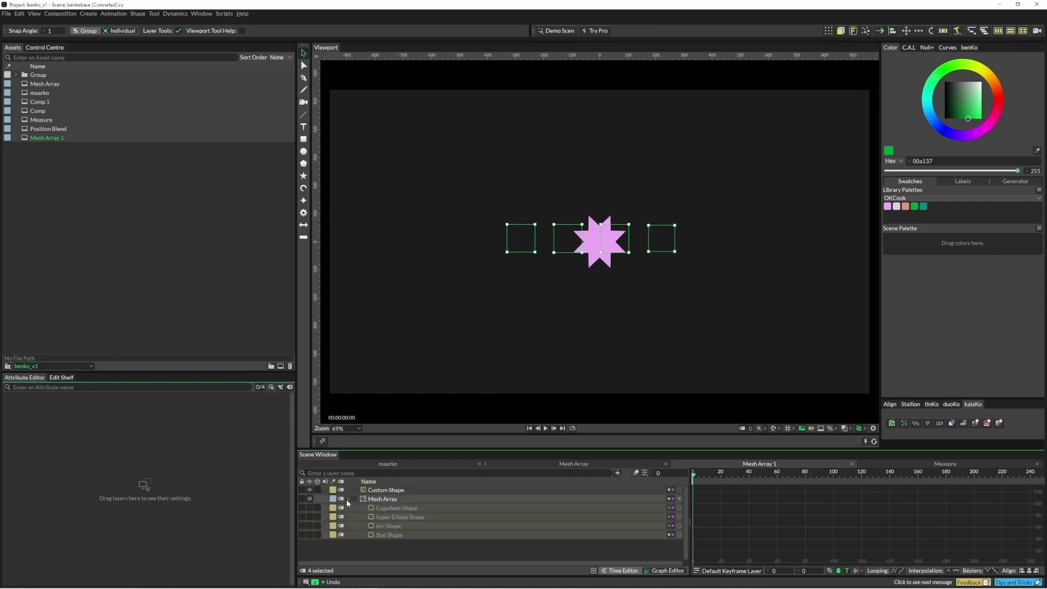
click(390, 490)
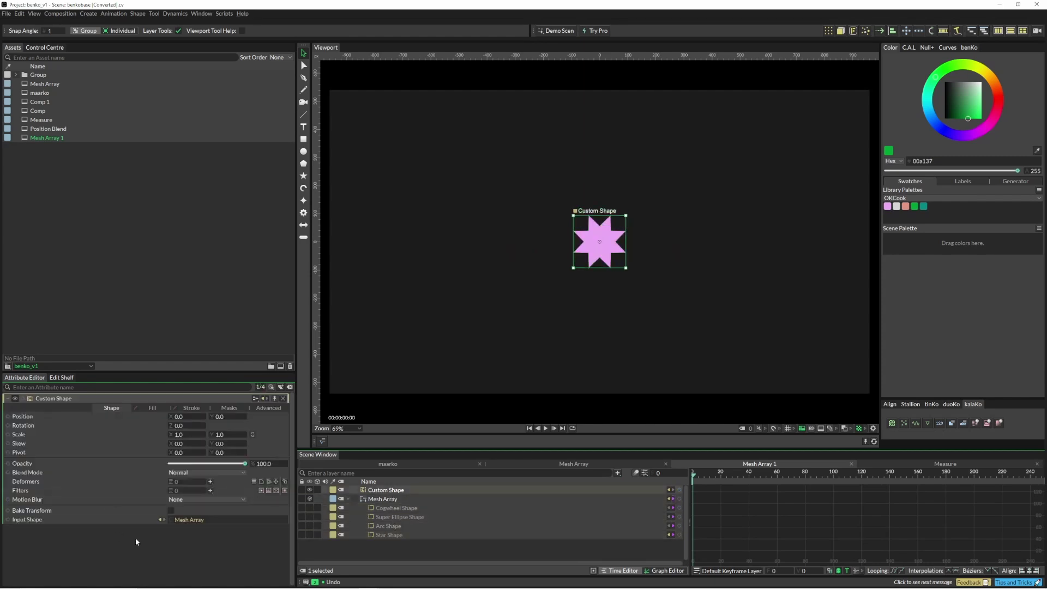
click(416, 497)
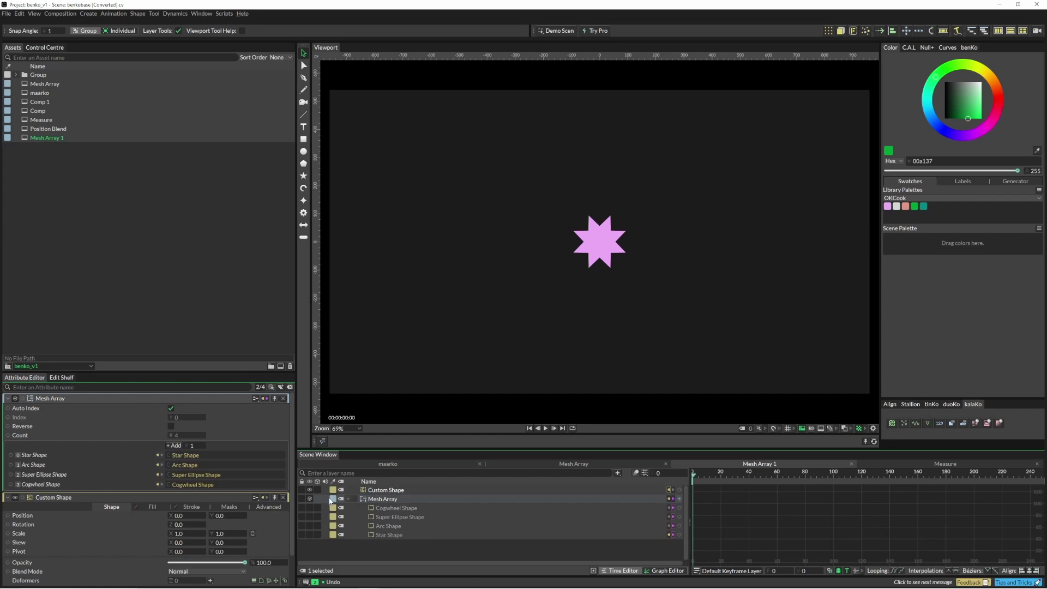
click(171, 408)
click(199, 417)
key(space)
key(space)
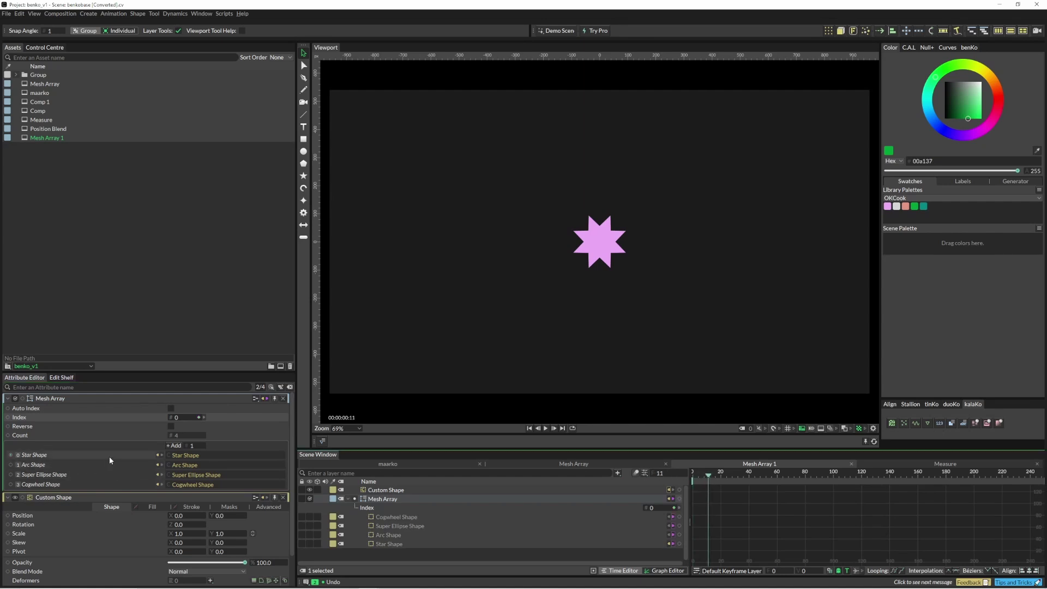
- Keyframe the mesh index to Super Ellipse Shape at frame 29, Cogwheel Shape farther along, and Arc Shape at frame 71
click(734, 476)
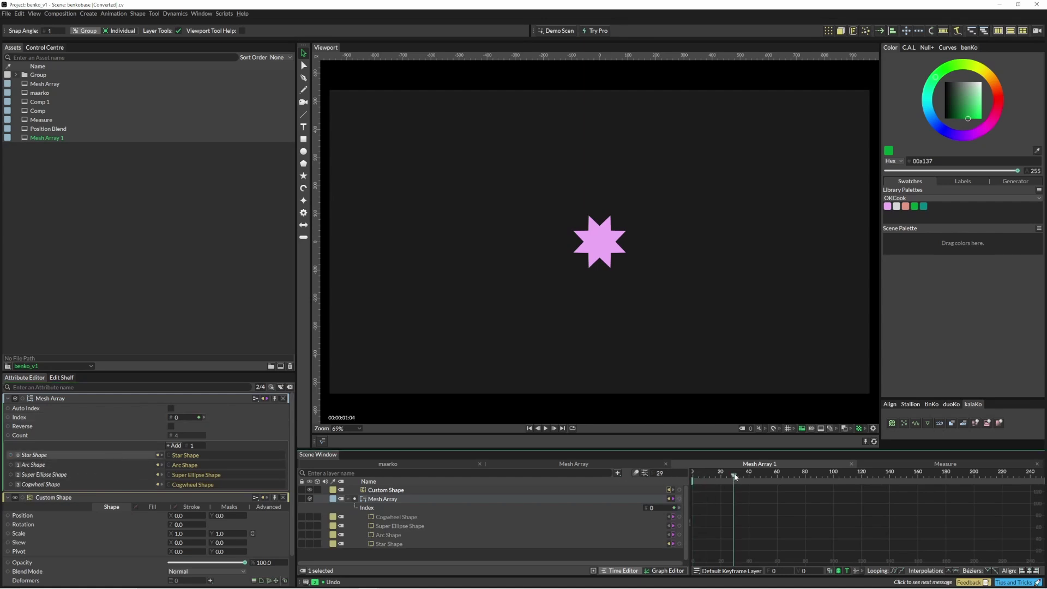
click(117, 474)
click(761, 475)
click(135, 485)
click(792, 474)
click(130, 465)
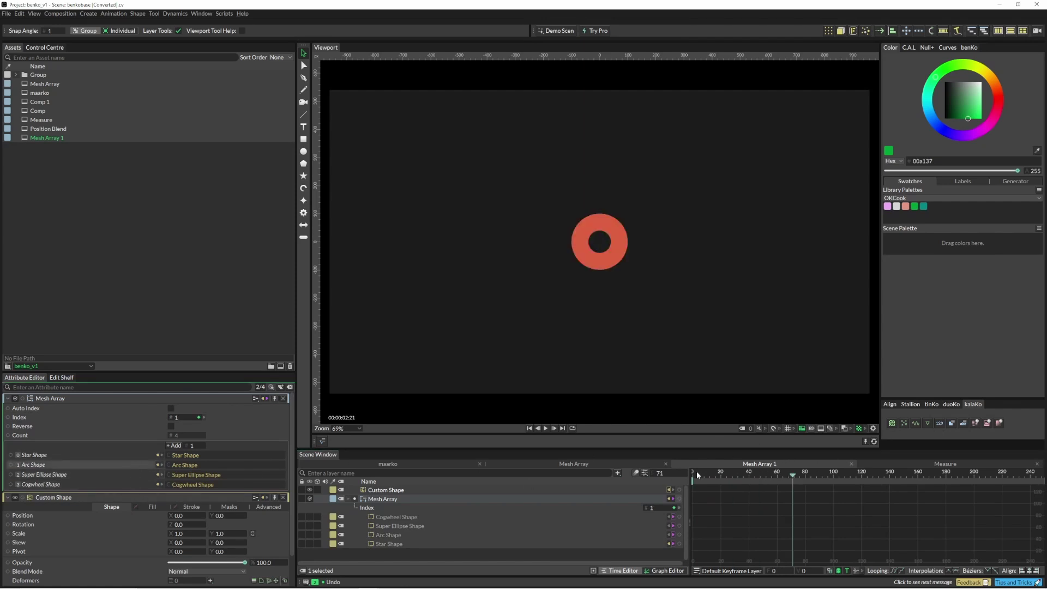
drag(794, 476, 693, 479)
- Run the pk_compConstraint script on the Star Shape in the Comp 1 composition
double_click(40, 102)
click(392, 491)
key(ctrl+p)
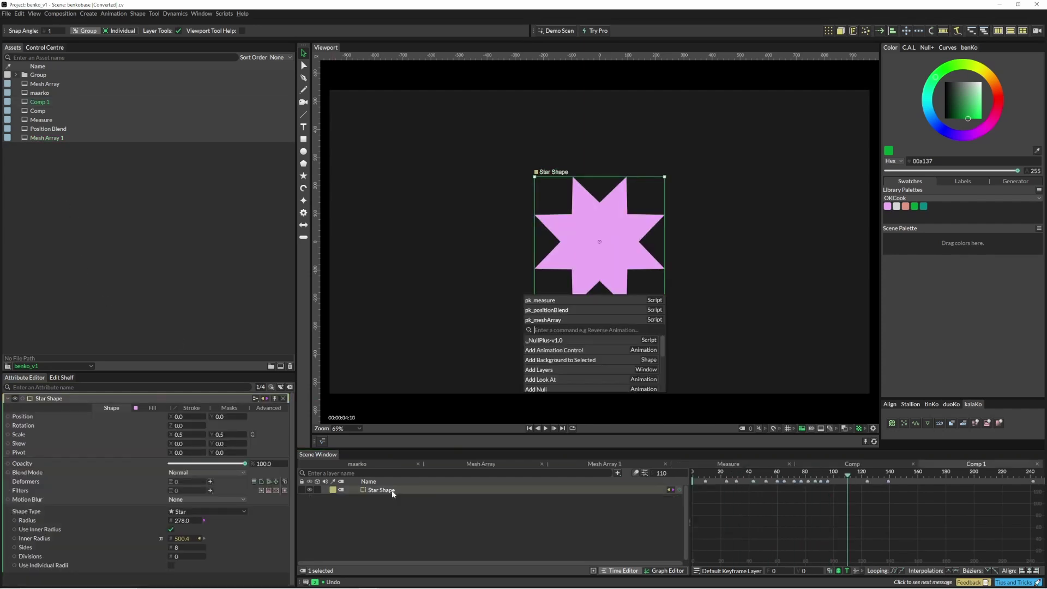
text(pkcomp)
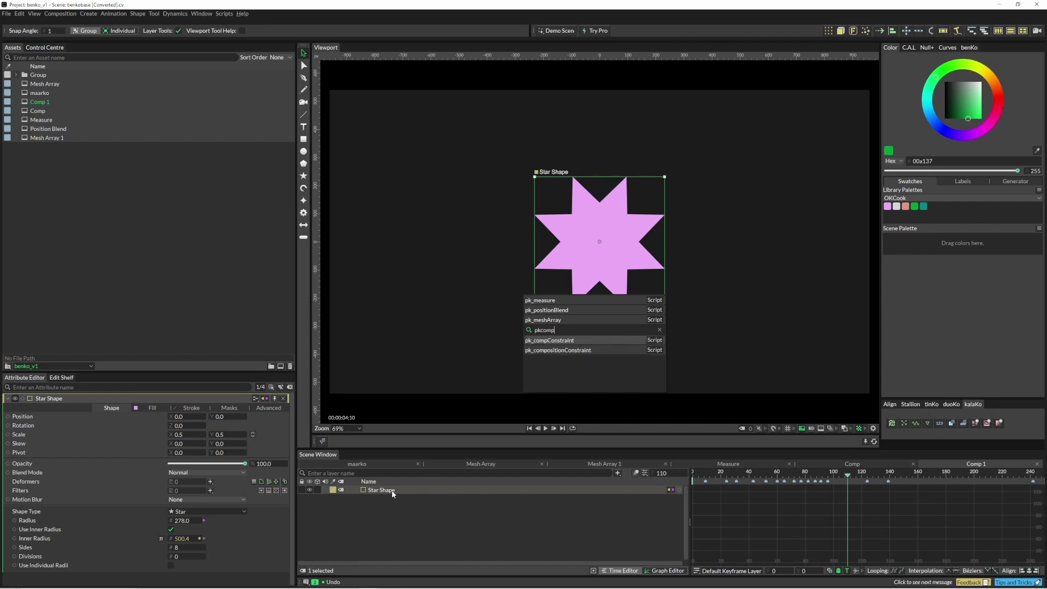
key(Return)
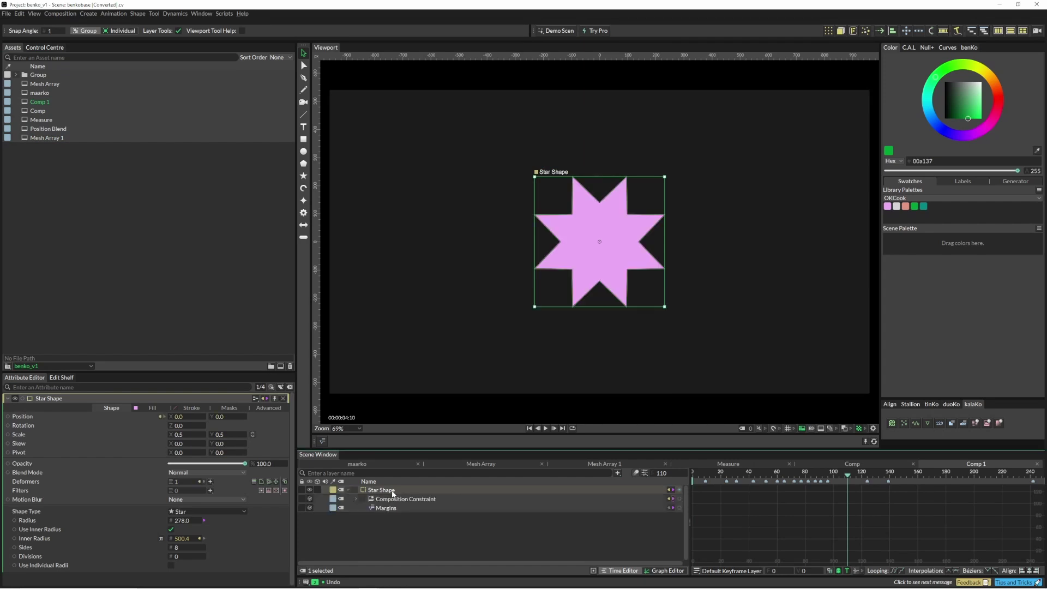
- Set the Composition Constraint's Width to 100% and show the Align behaviour nested under it
click(426, 500)
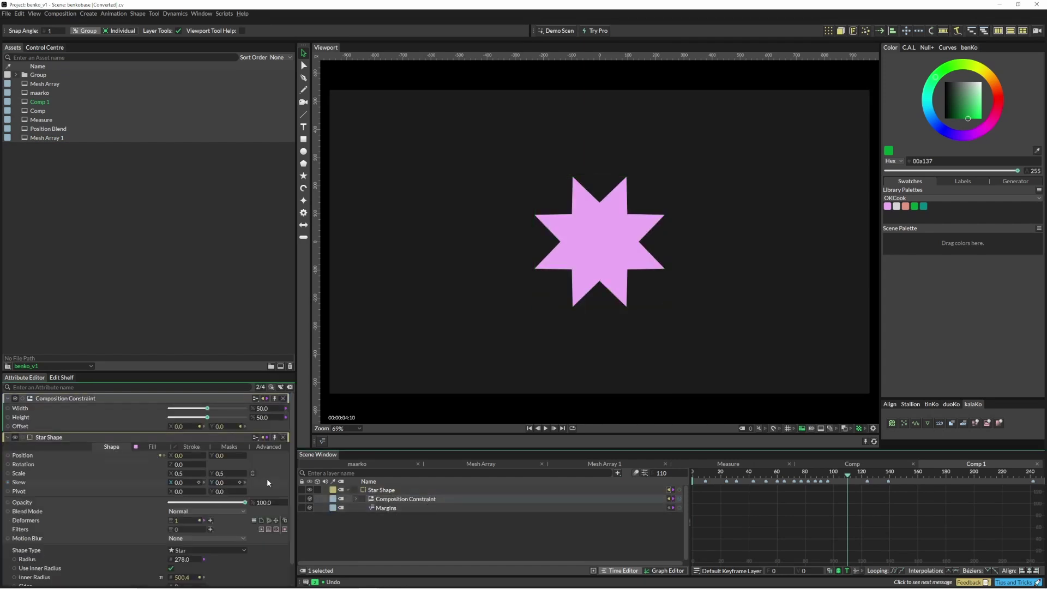
drag(211, 409, 233, 415)
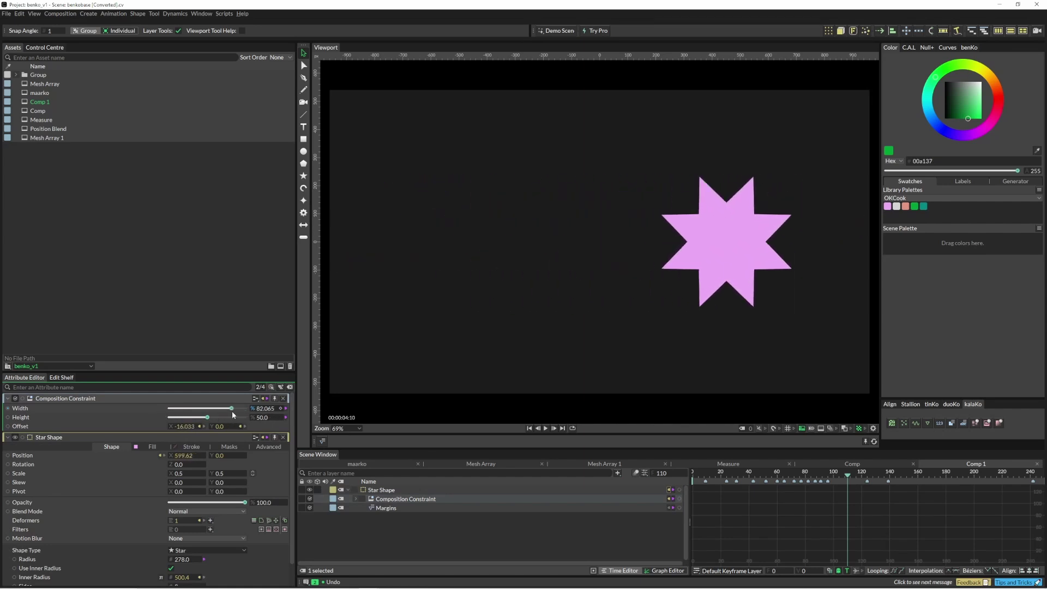
click(356, 499)
click(395, 528)
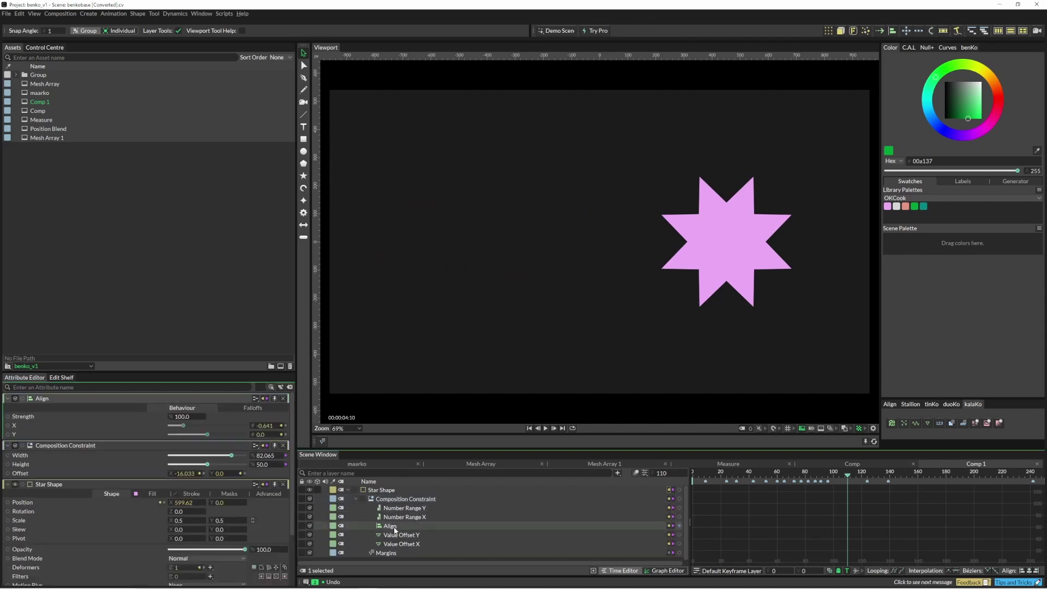
mouse_move(235, 455)
mouse_down()
mouse_move(172, 455)
mouse_move(251, 456)
mouse_up()
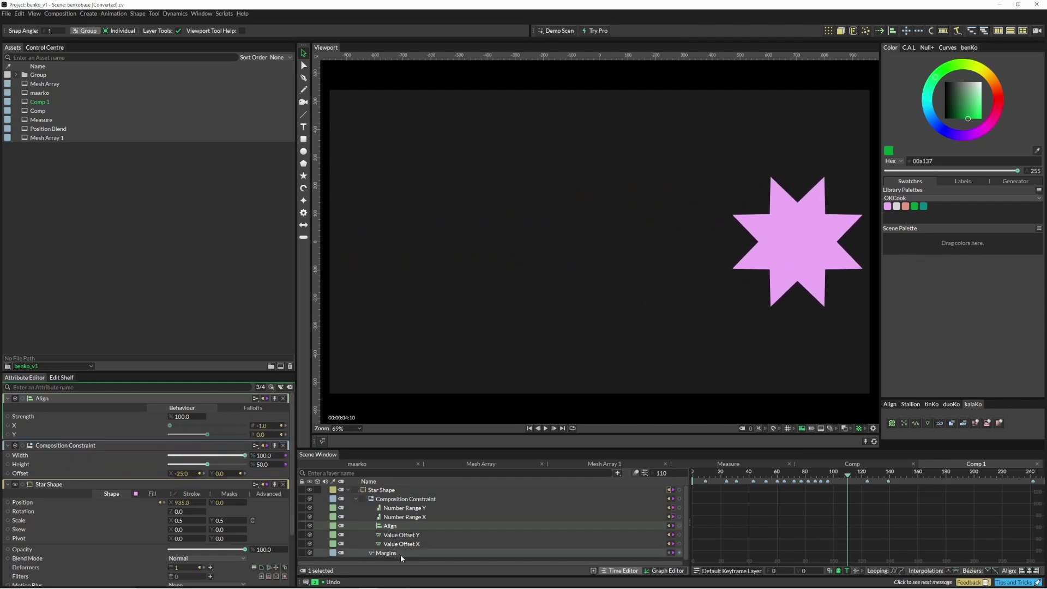
- Apply the light grey palette swatch to the composition background and set the Composition Constraint's Height to 100%
click(382, 490)
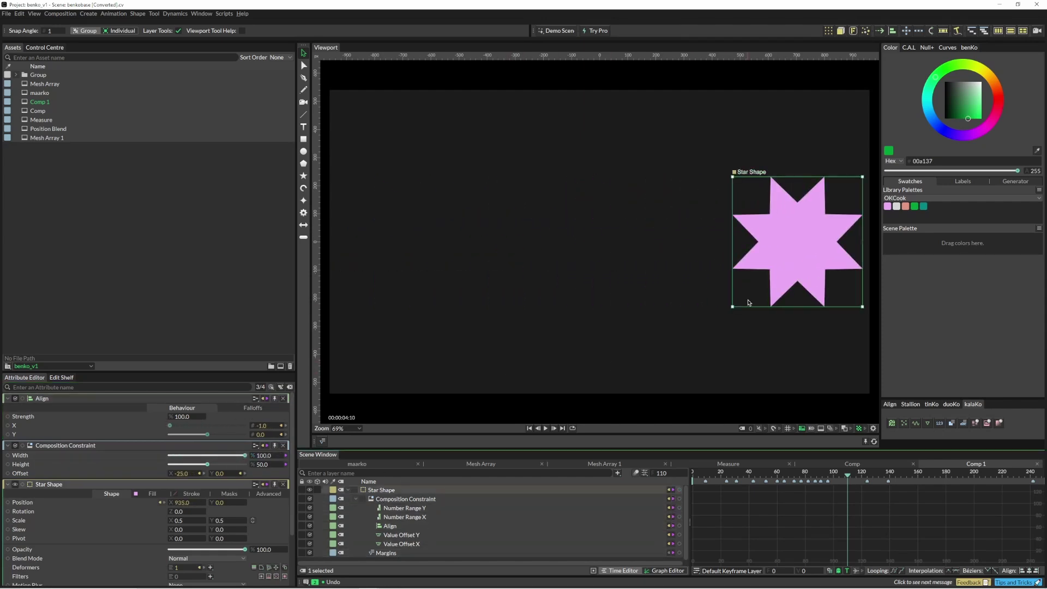
drag(899, 210, 788, 353)
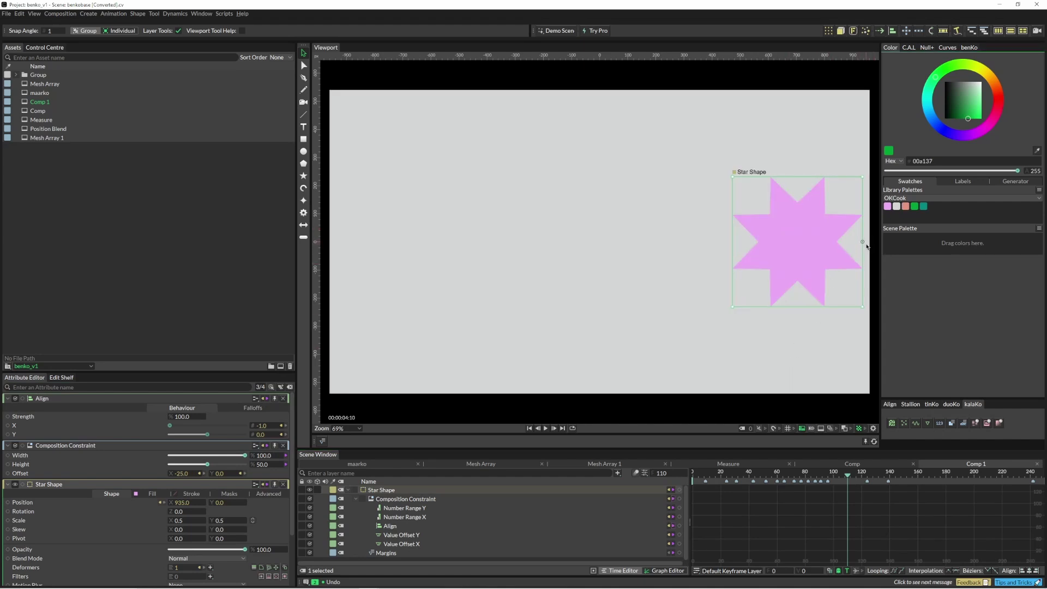
mouse_move(250, 459)
mouse_down()
mouse_move(161, 449)
mouse_move(248, 459)
mouse_move(158, 470)
mouse_move(260, 468)
mouse_move(270, 457)
mouse_up()
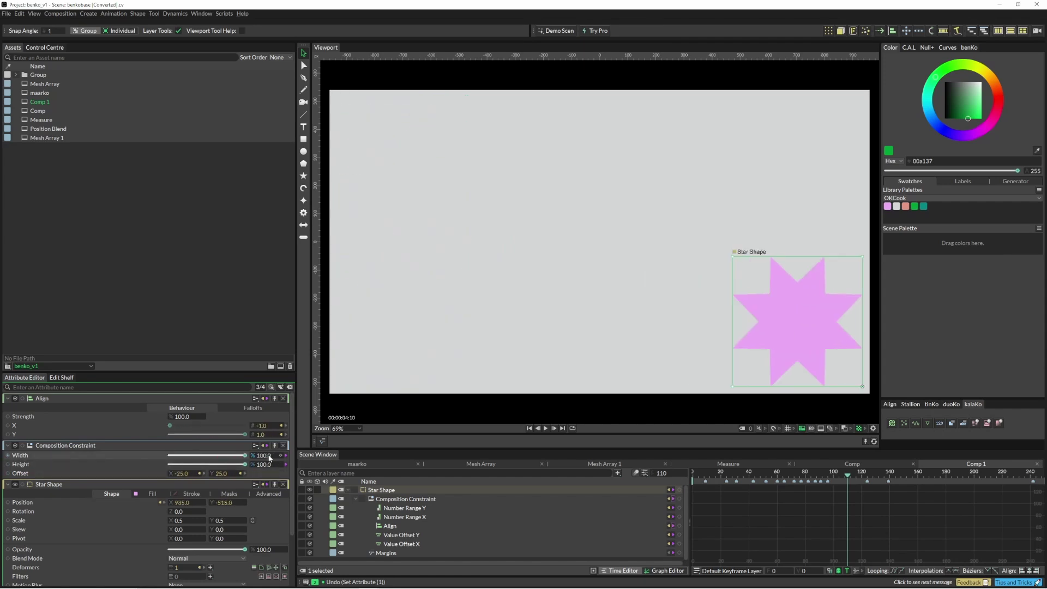
- Set the composition's width to 1080 and the Composition Constraint's Height to 0%
click(646, 472)
text(1080)
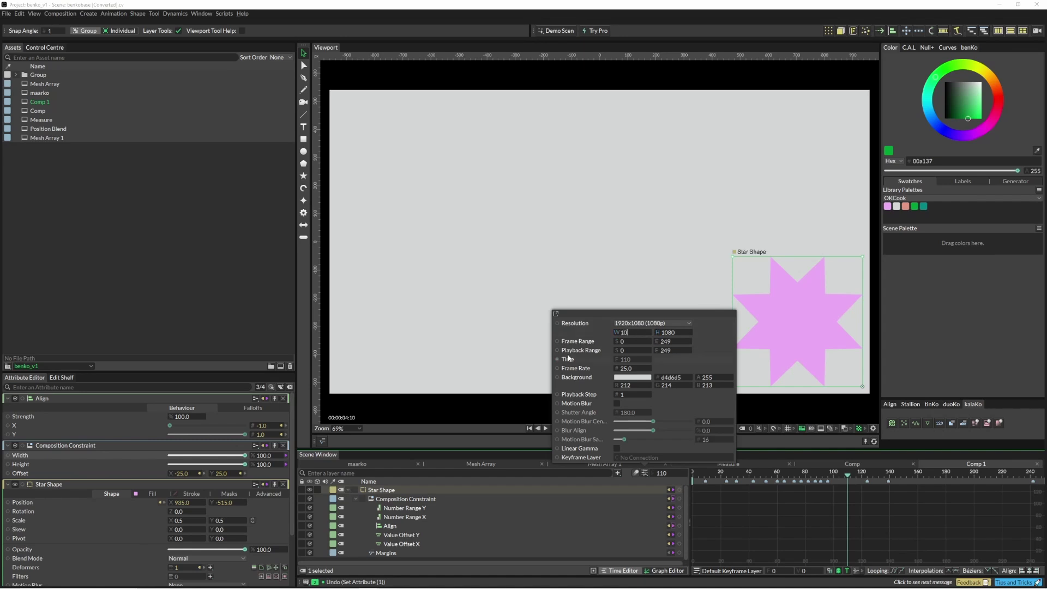
key(Return)
click(359, 322)
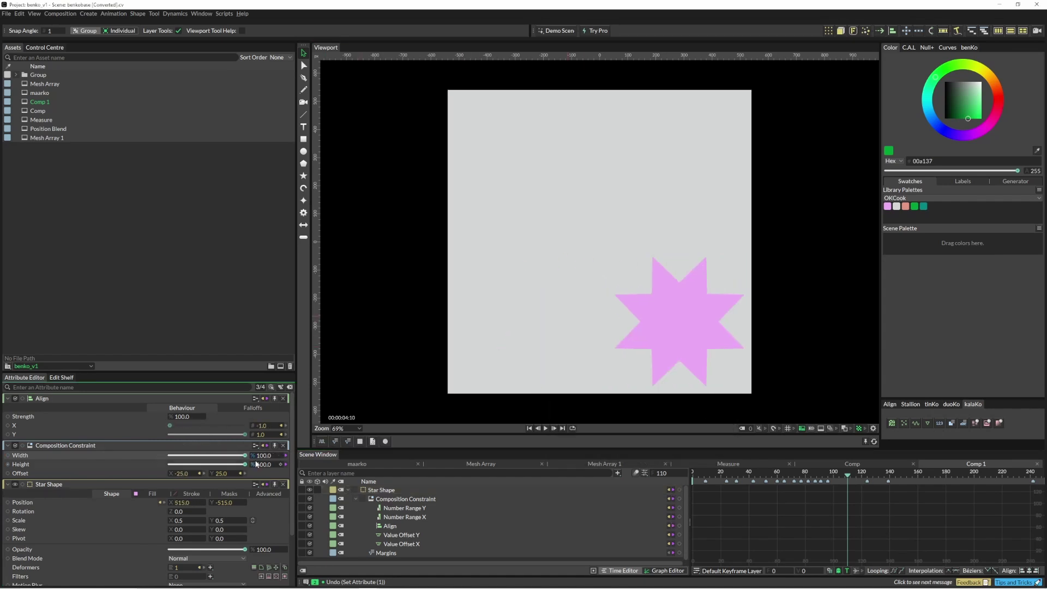
drag(255, 464, 138, 455)
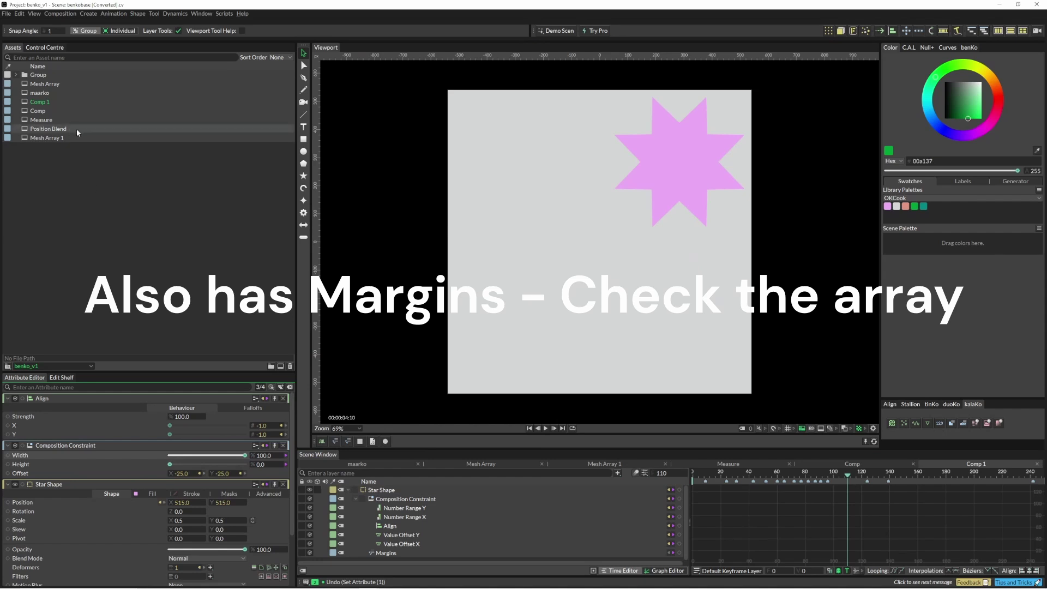
- Play the Comp composition and examine its Right text layer, Blend Shape and Composition Constraint settings
double_click(35, 112)
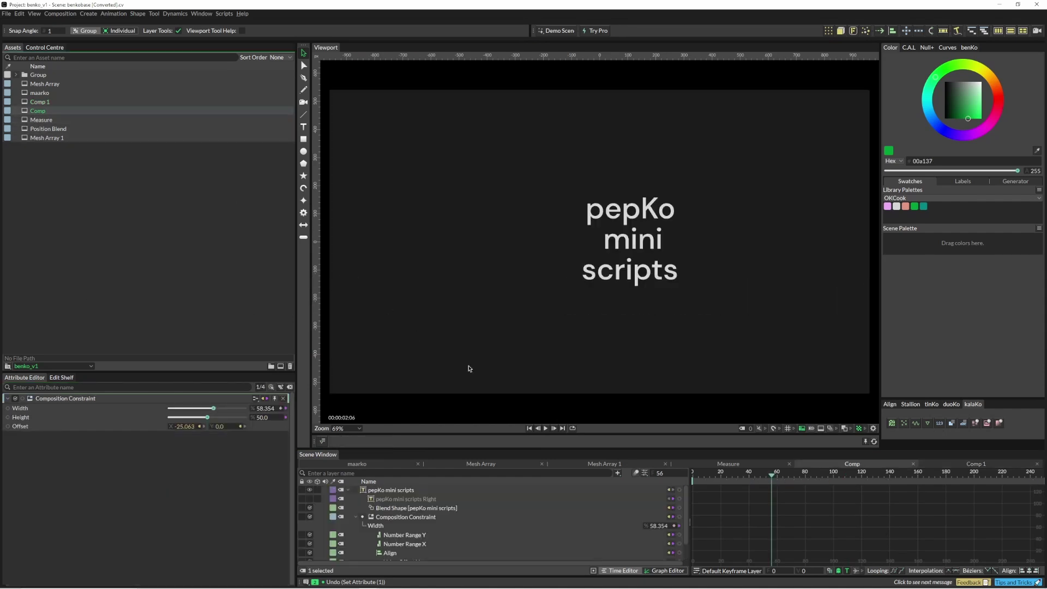
key(space)
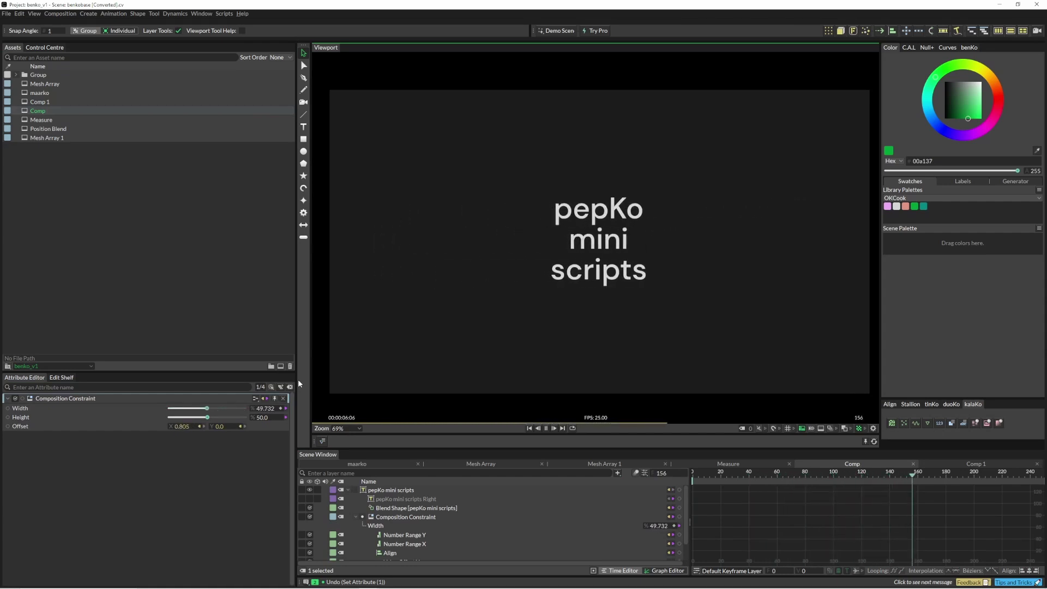
key(space)
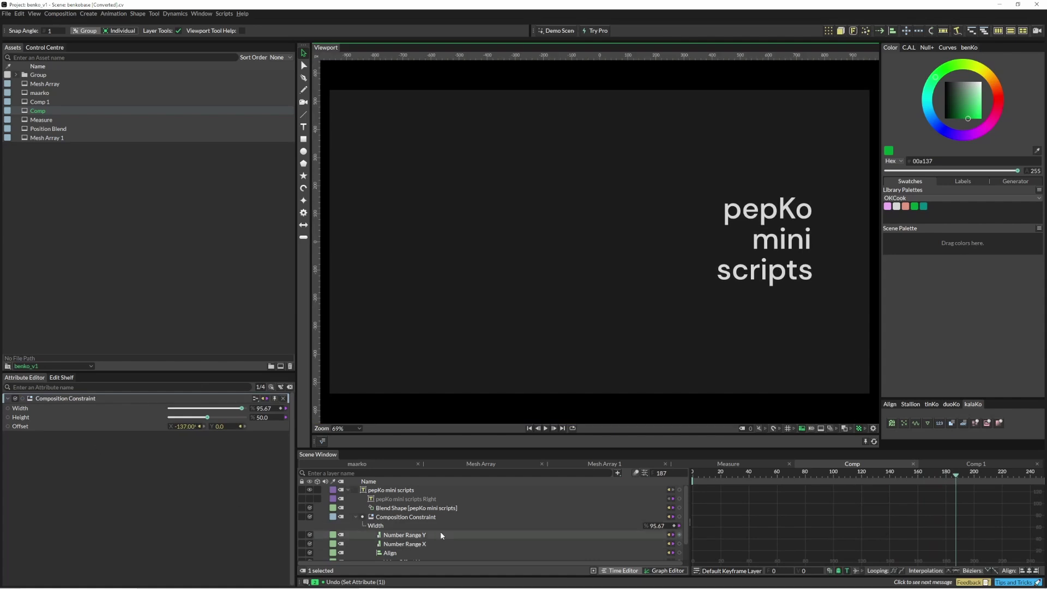
click(412, 497)
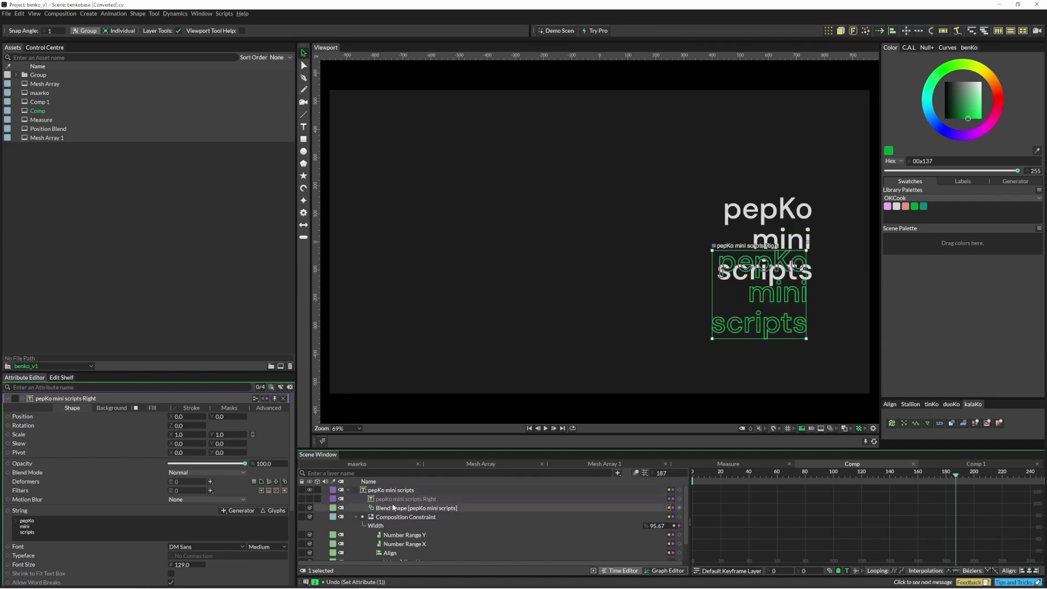
click(349, 508)
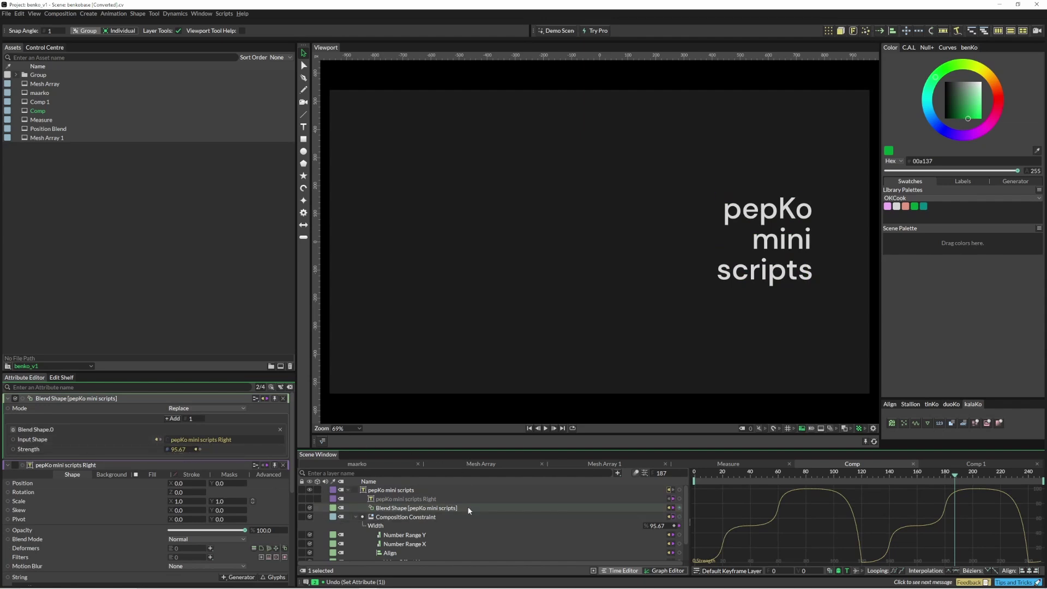
click(414, 516)
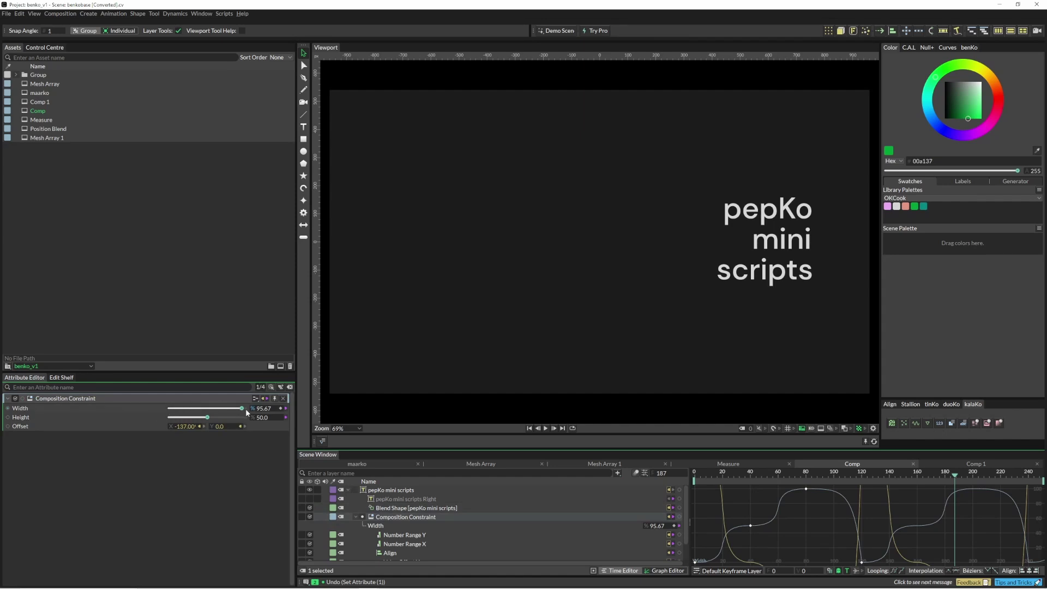
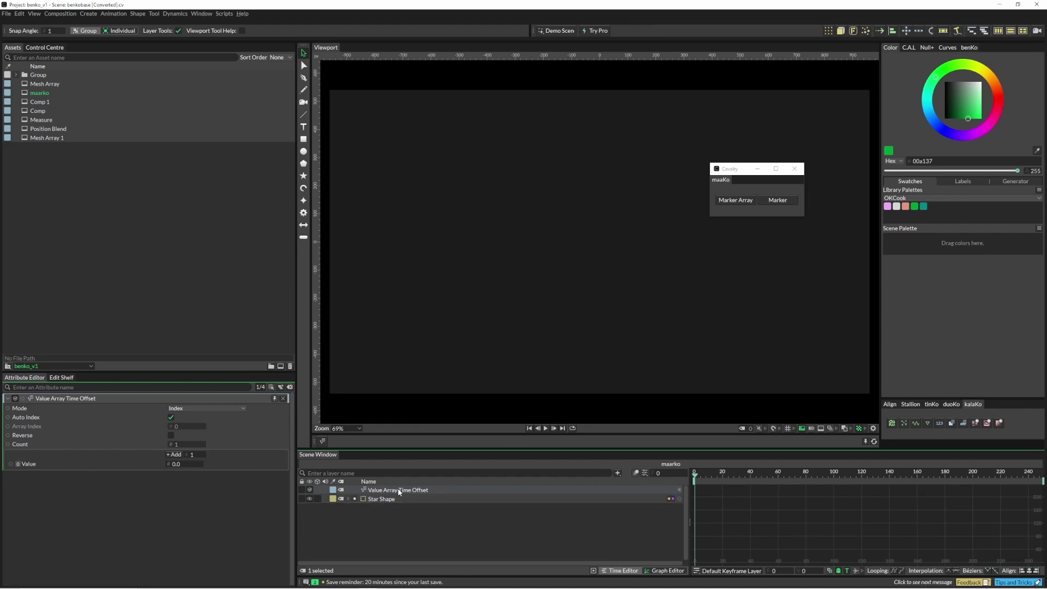
- Assign Value Array Time Offset as the maaKo marker array and add eleven markers to it during playback
click(747, 205)
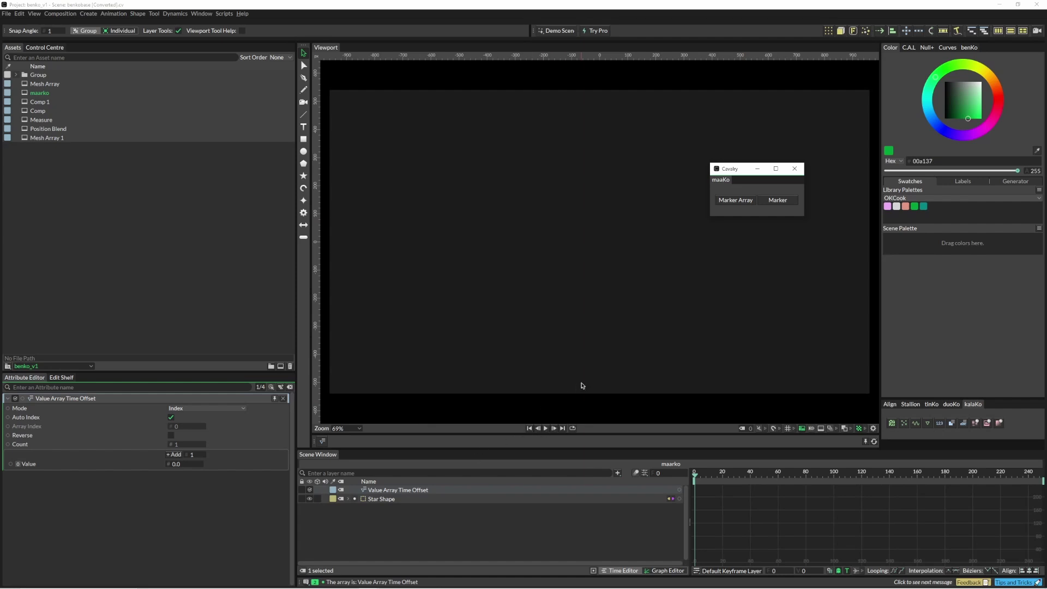
key(space)
click(733, 202)
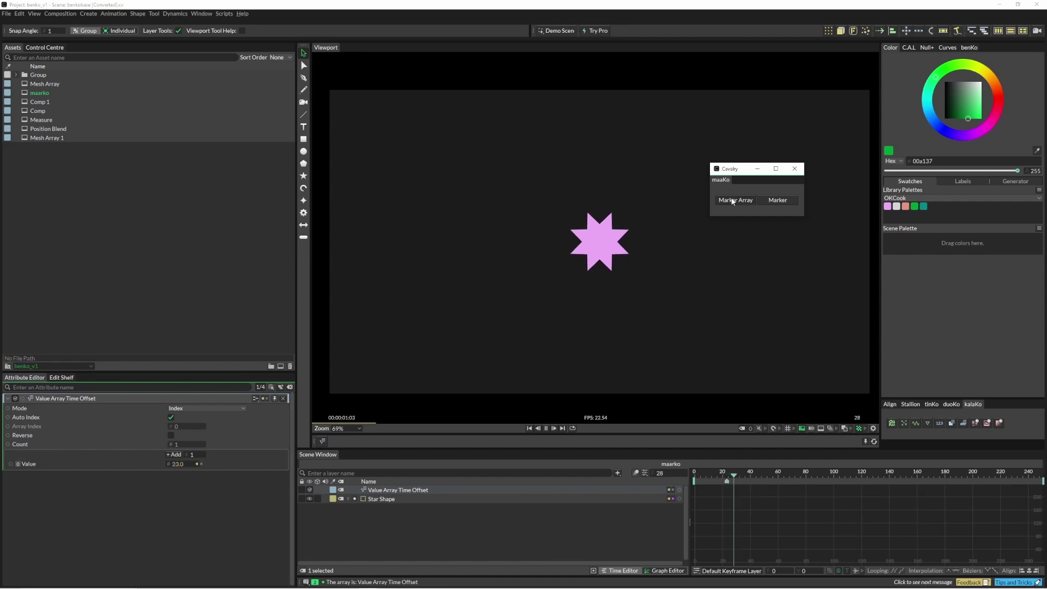
click(733, 201)
click(733, 202)
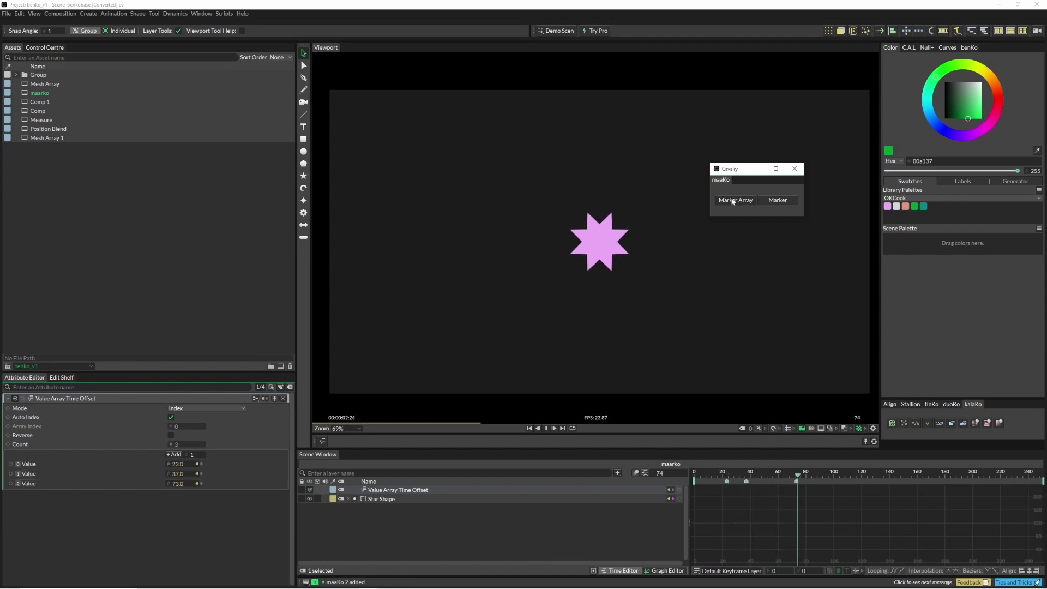
click(733, 202)
click(733, 202)
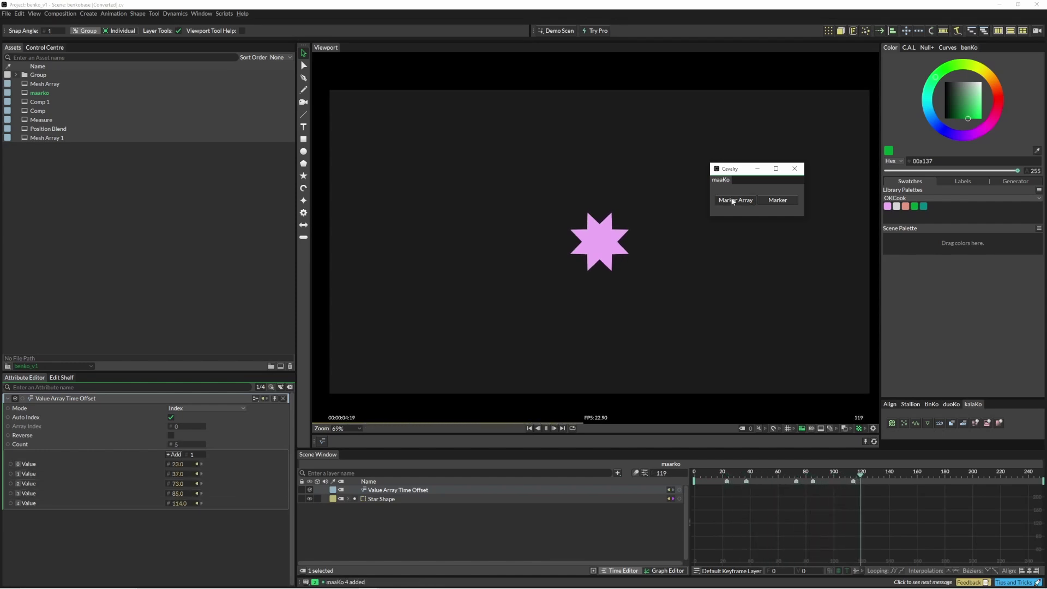
click(732, 202)
click(733, 201)
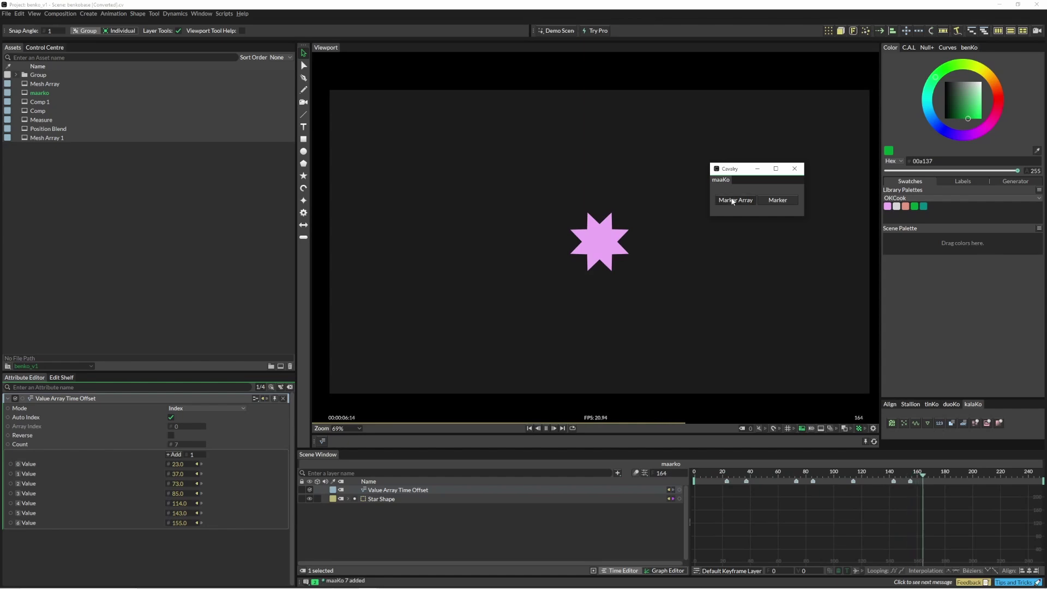
click(732, 201)
click(732, 201)
click(732, 201)
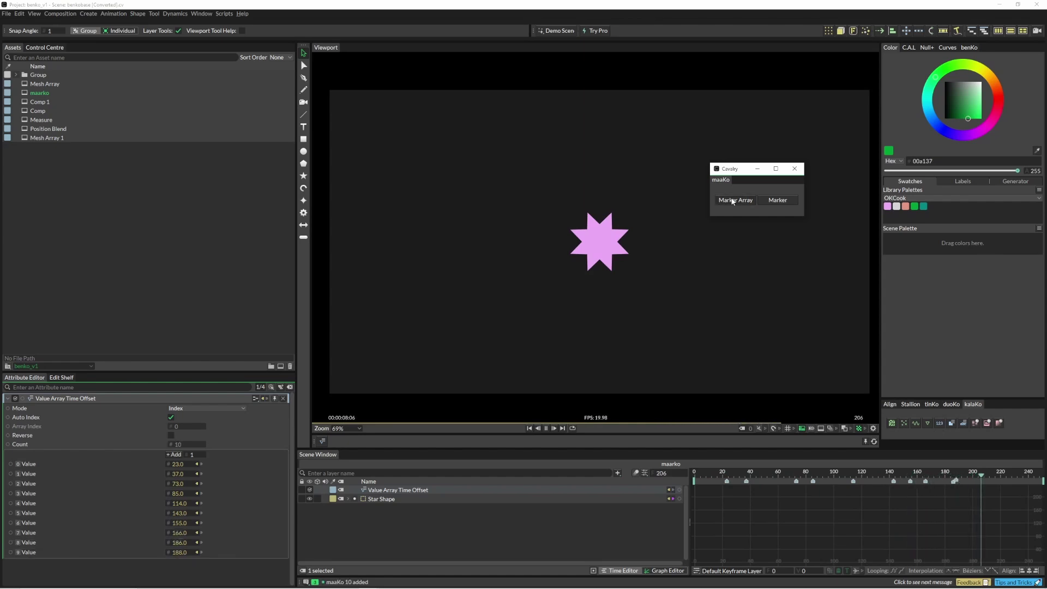
click(733, 201)
click(774, 269)
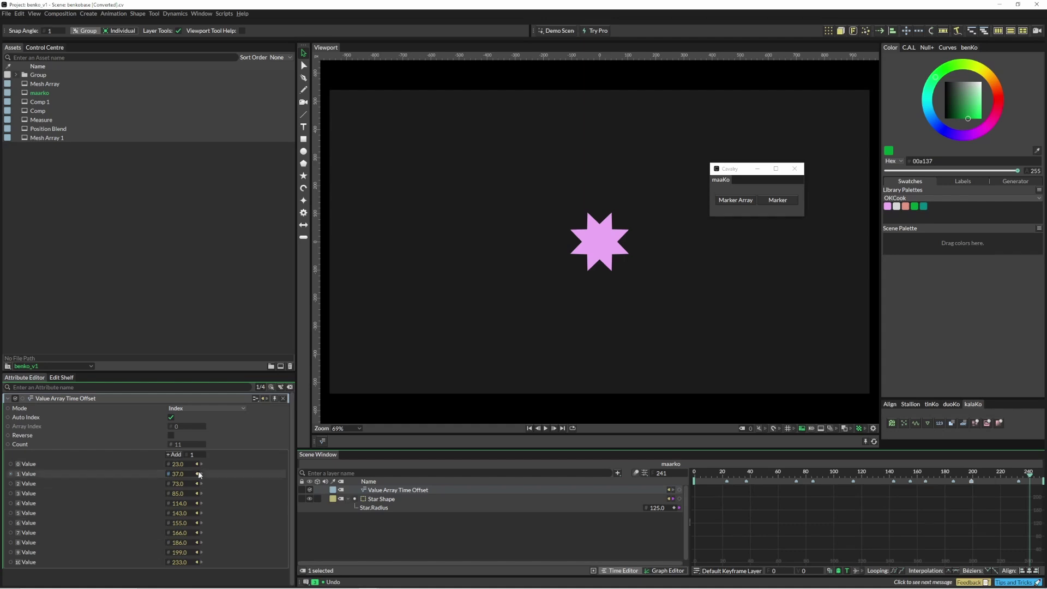
- Group the Star Shape and create a Duplicator from the group
click(378, 500)
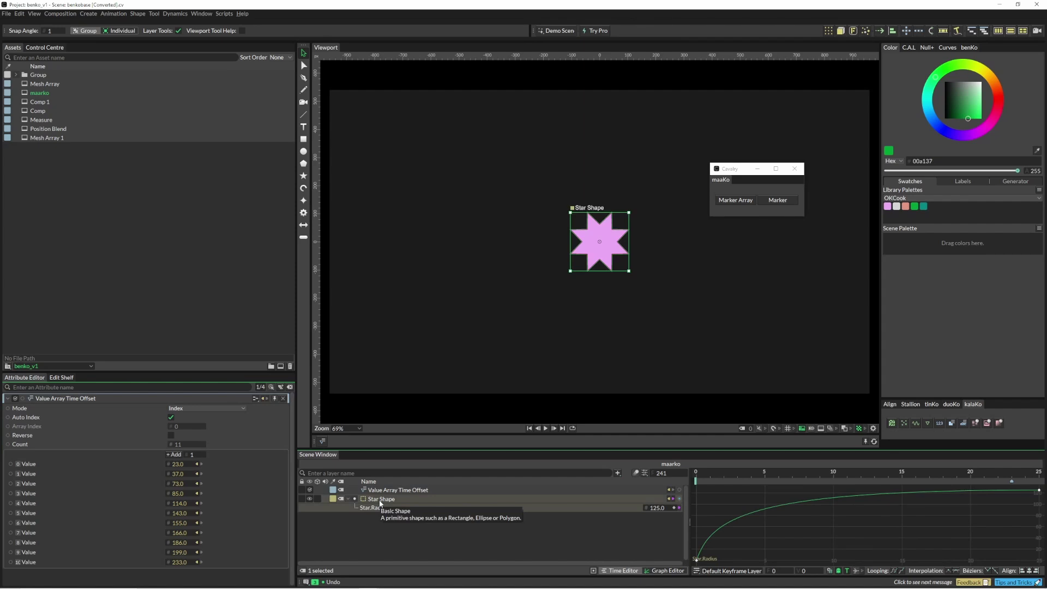
key(ctrl+g)
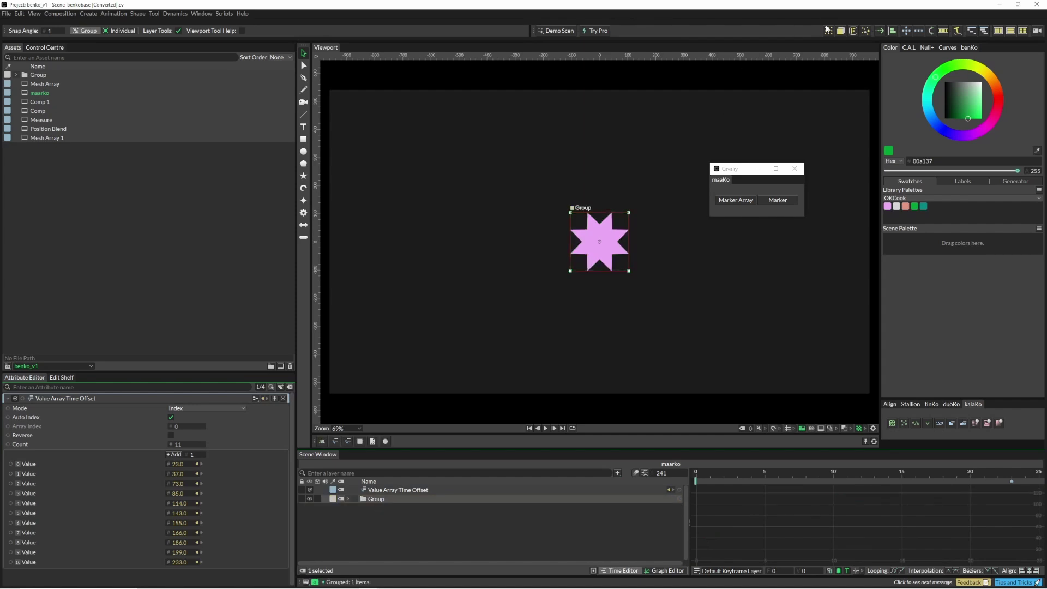
click(828, 30)
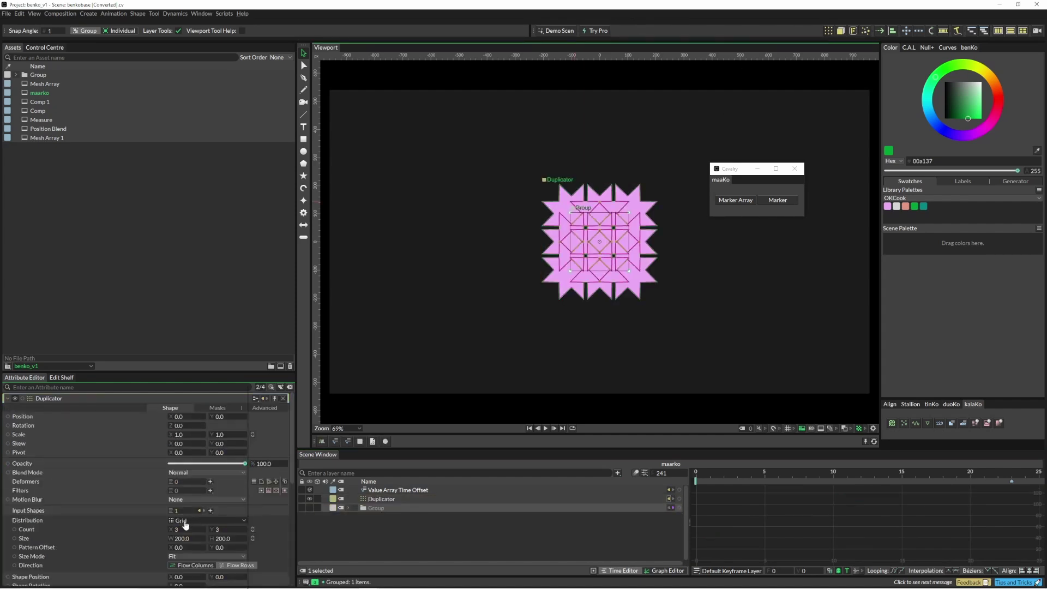
- Set the Duplicator to a Circle distribution with a count of 10 and radius 418, and return to frame 0
click(183, 521)
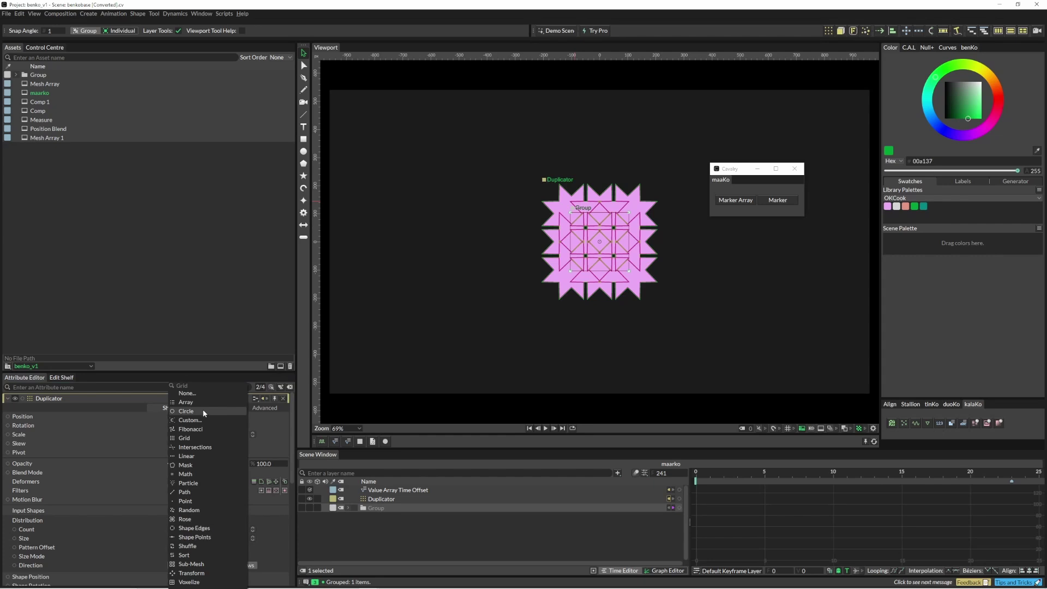
click(204, 413)
click(187, 530)
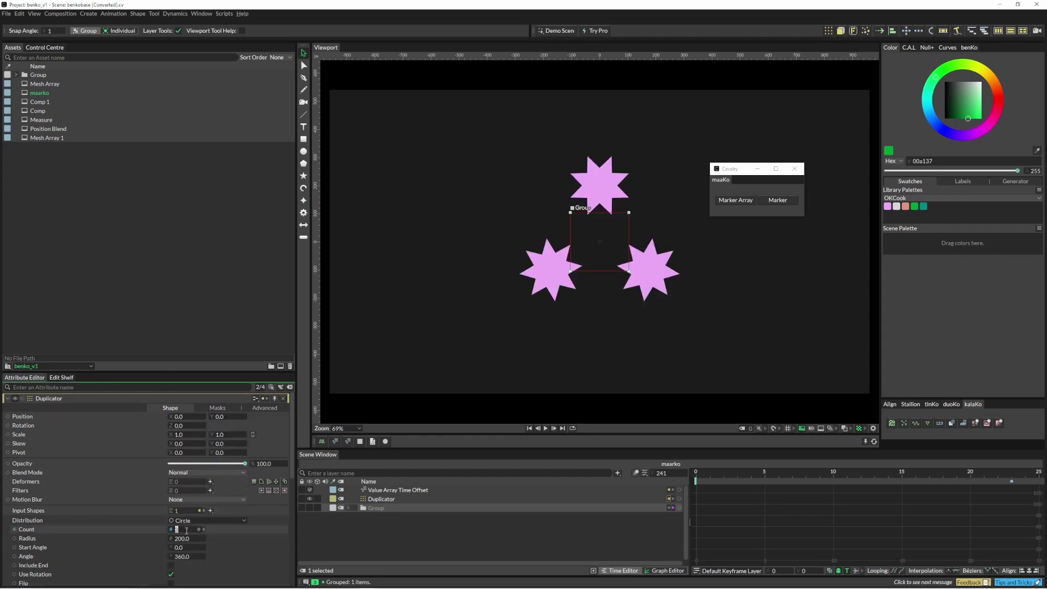
text(10)
key(Return)
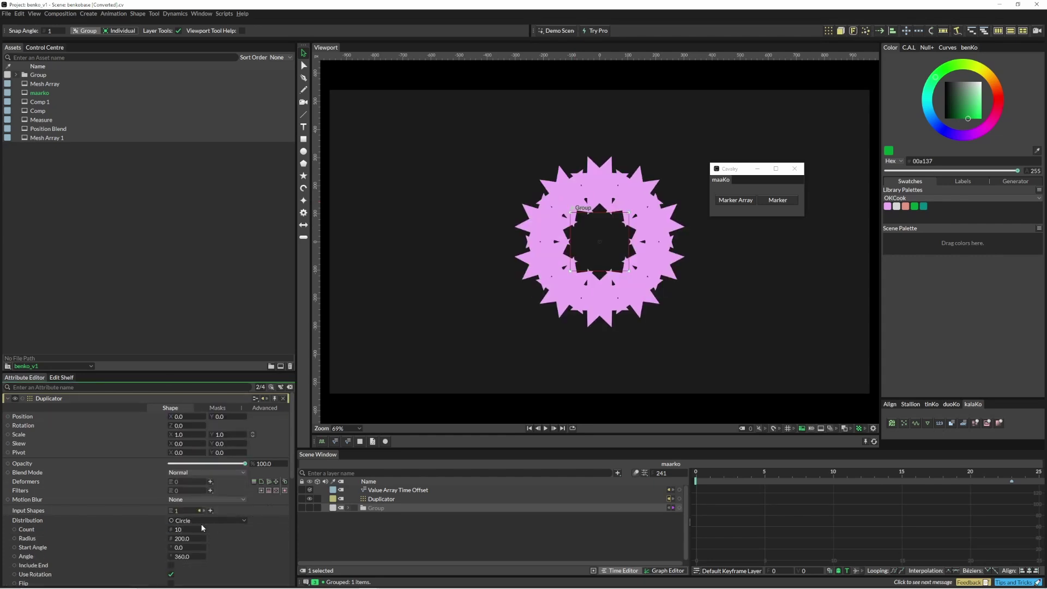
drag(180, 539, 273, 545)
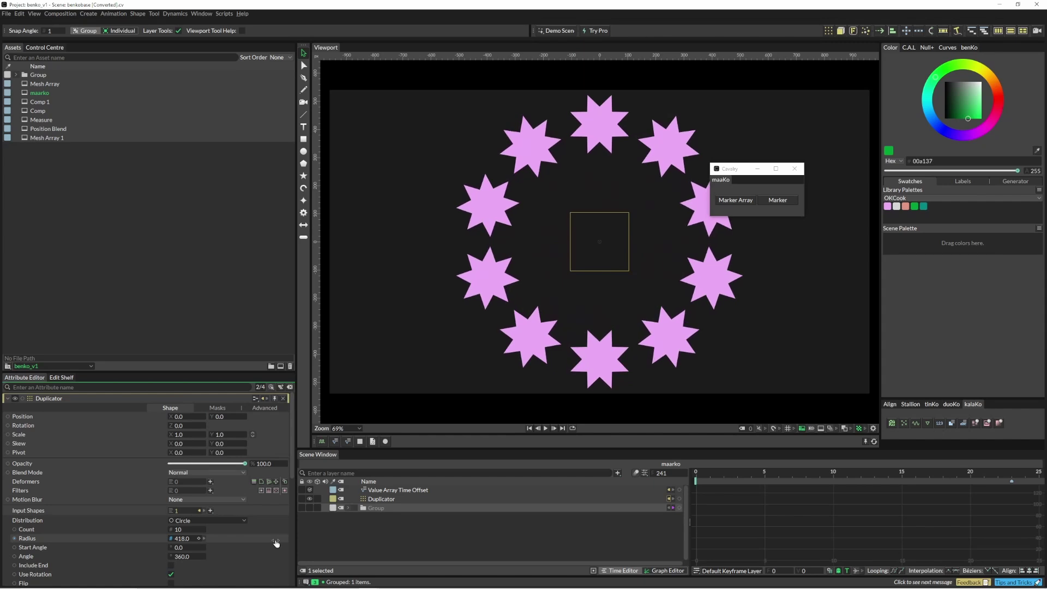
drag(745, 473, 696, 472)
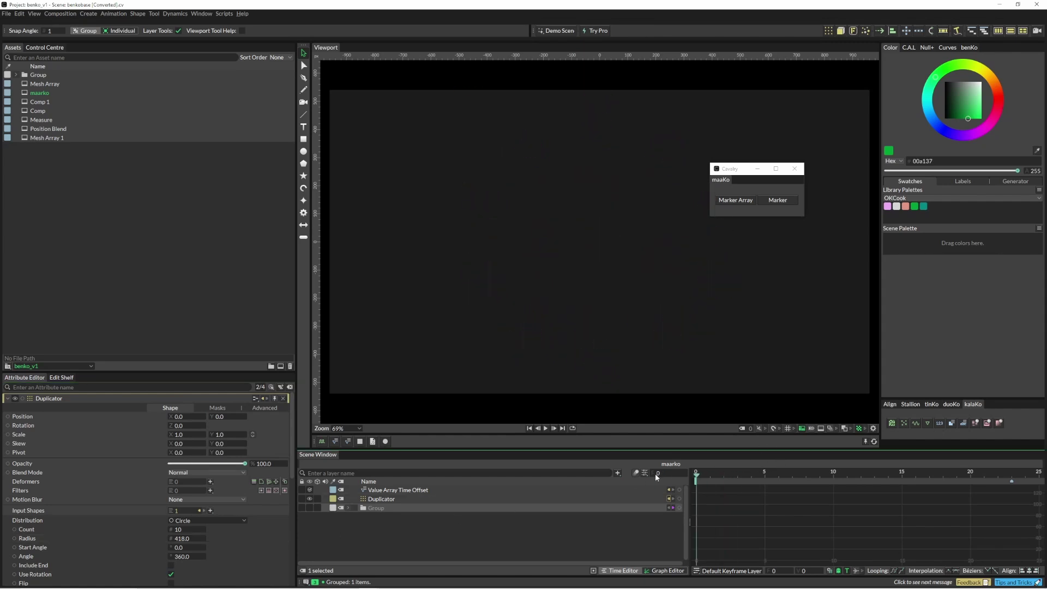
- Connect Value Array Time Offset to the Duplicator's Shape Time Offset
click(387, 499)
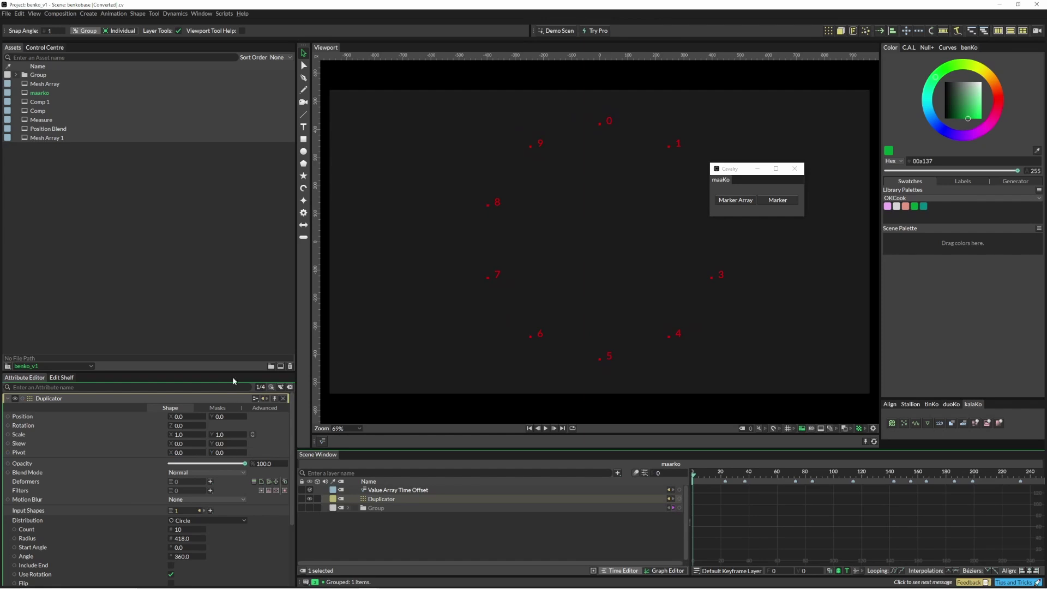
drag(233, 375, 244, 245)
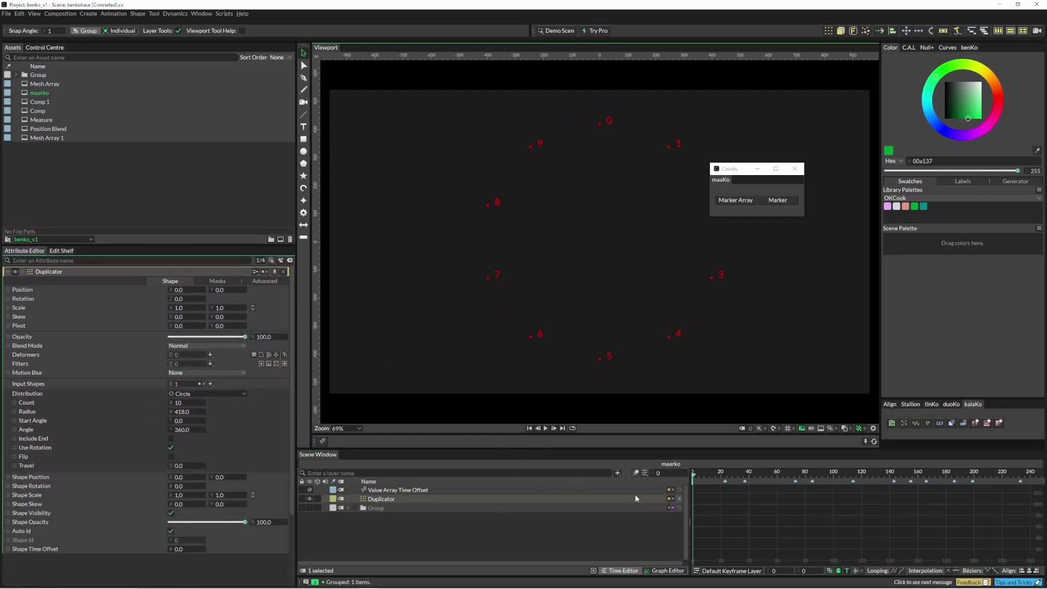
drag(679, 490, 196, 549)
- Add the expression *-1 to the Duplicator's Shape Time Offset and play the composition
right_click(150, 548)
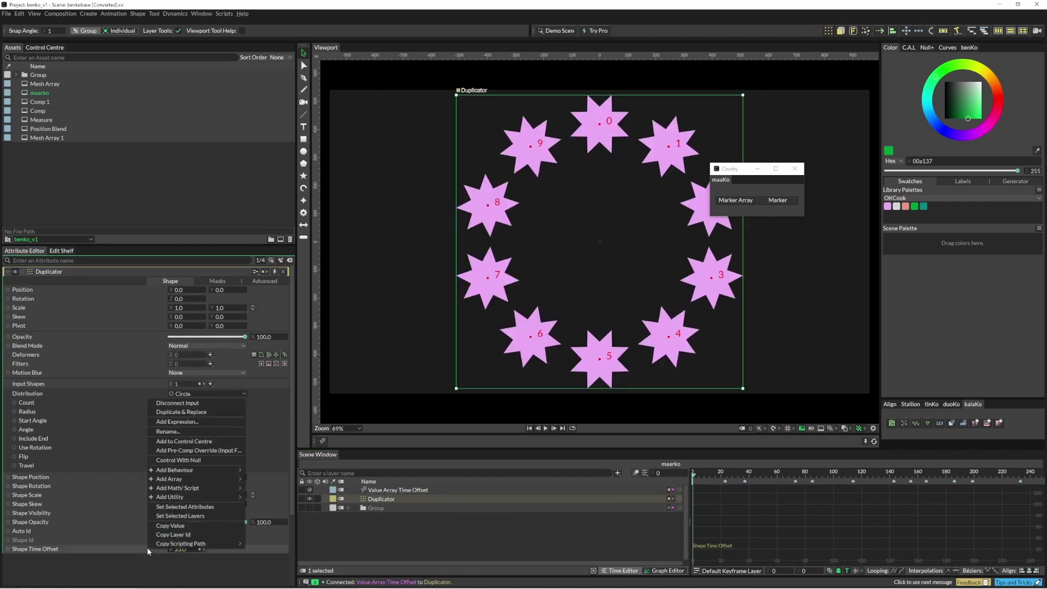
click(182, 423)
text(*)
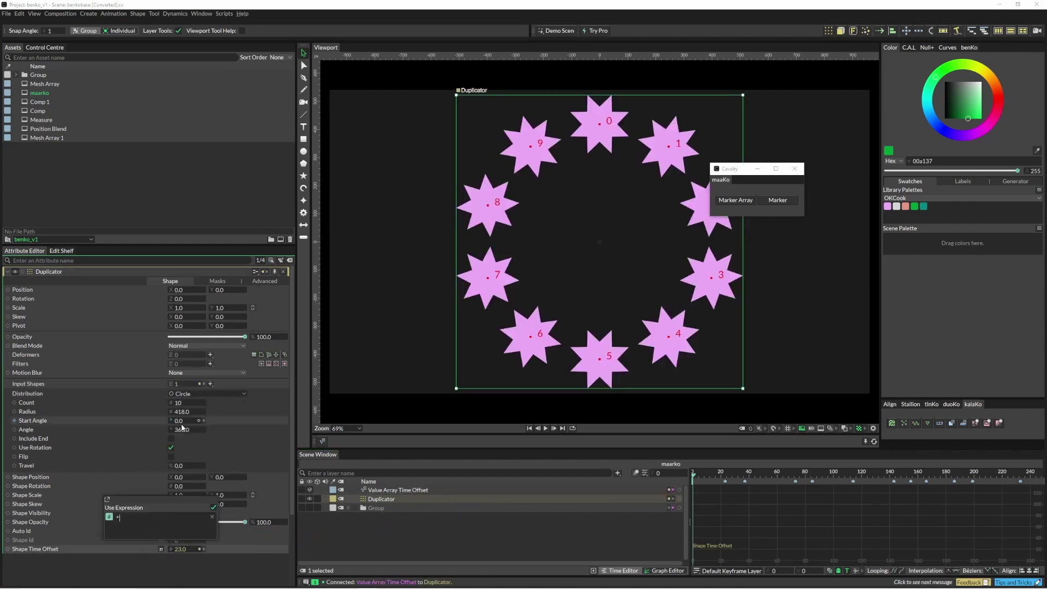
text(-1)
key(Return)
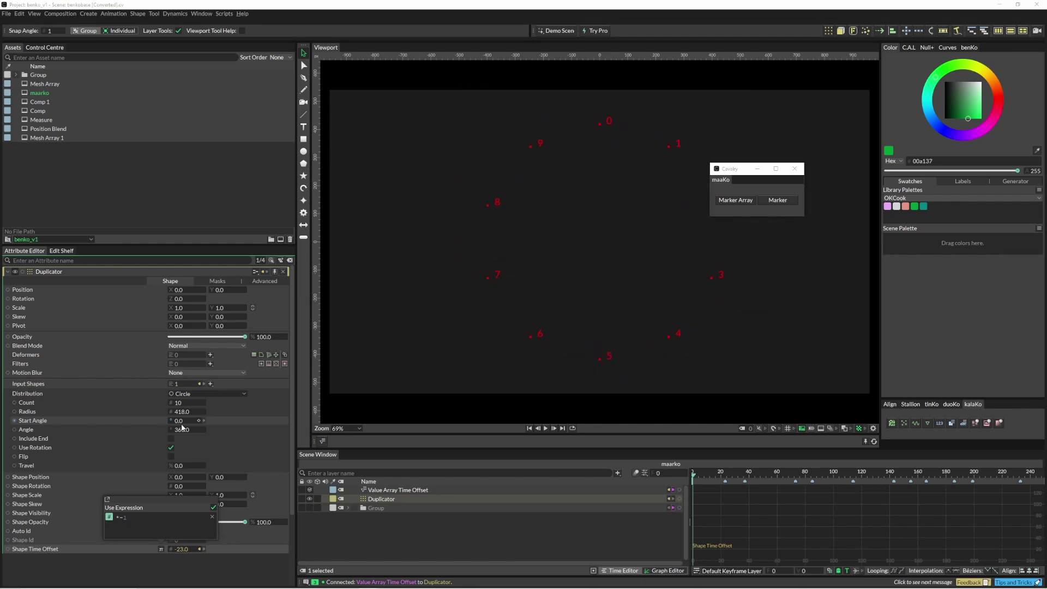
click(702, 464)
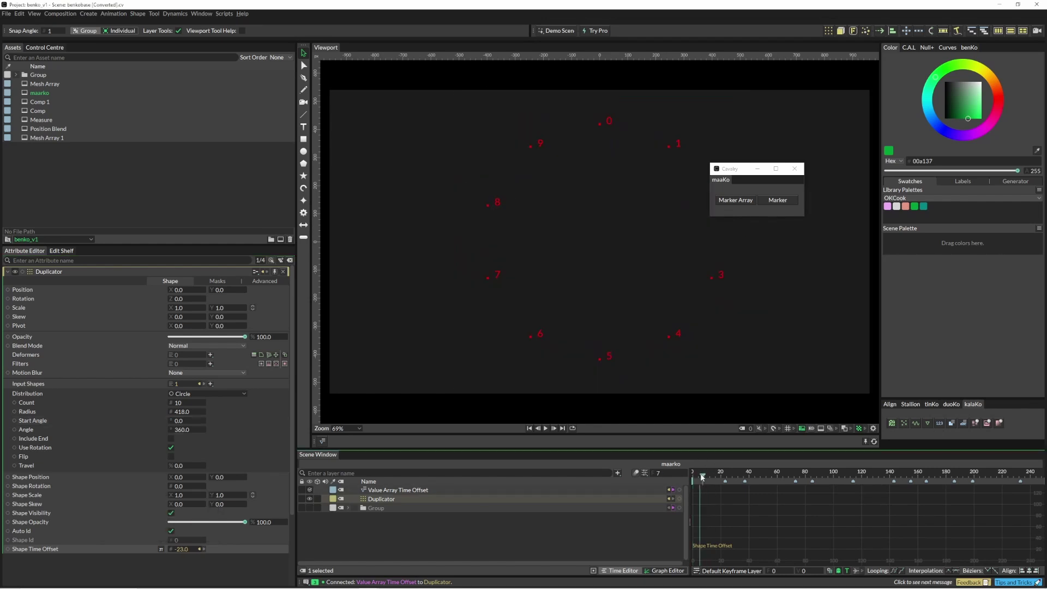
key(space)
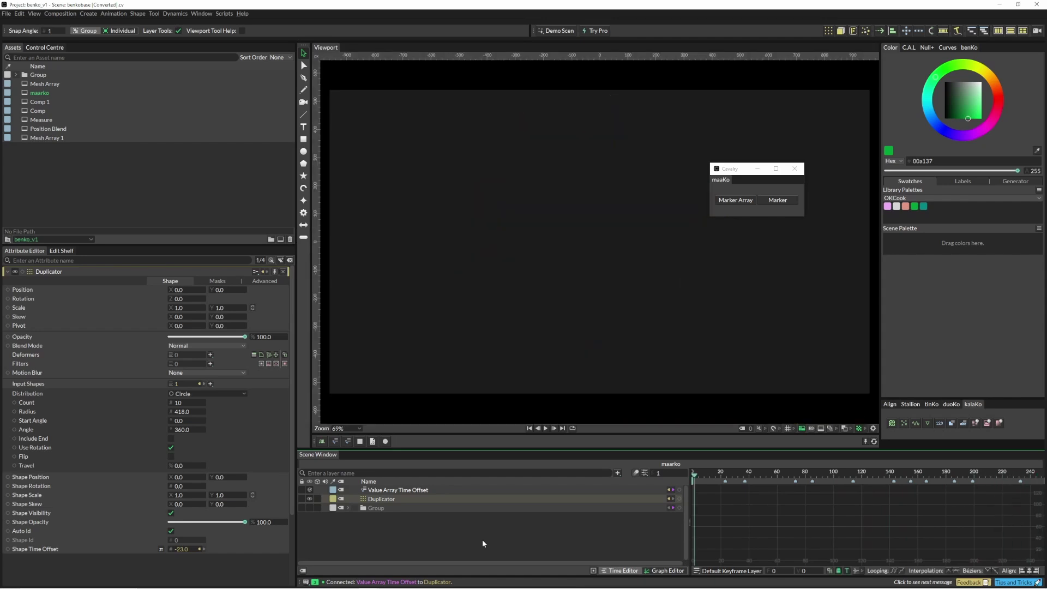
- Select the four shapes in Mesh Array 1 and save their colours as a palette named bob with the pk_palette script
drag(397, 517, 401, 490)
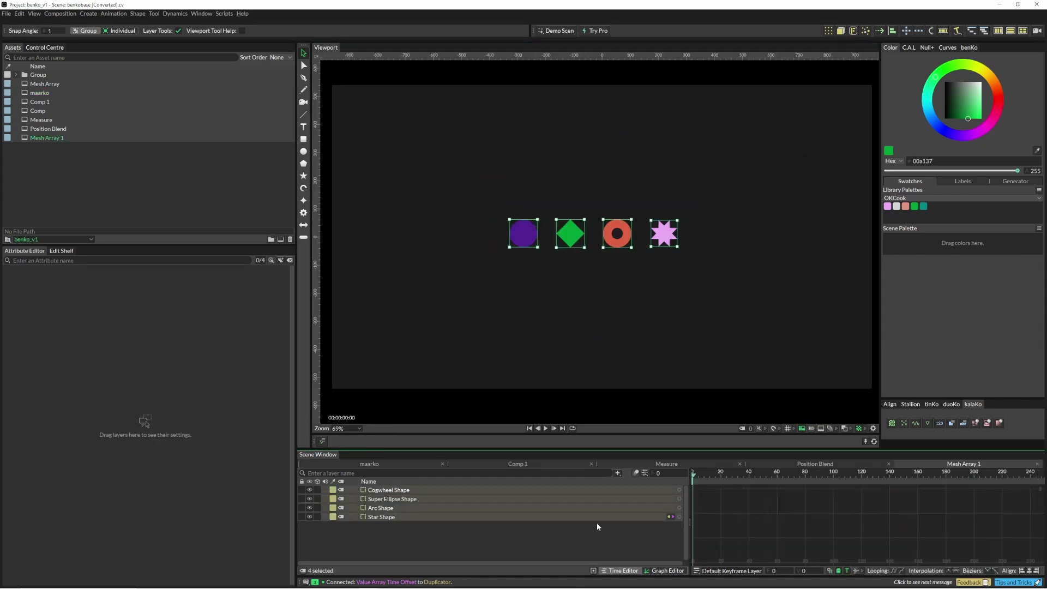
key(Tab)
text(pkpal)
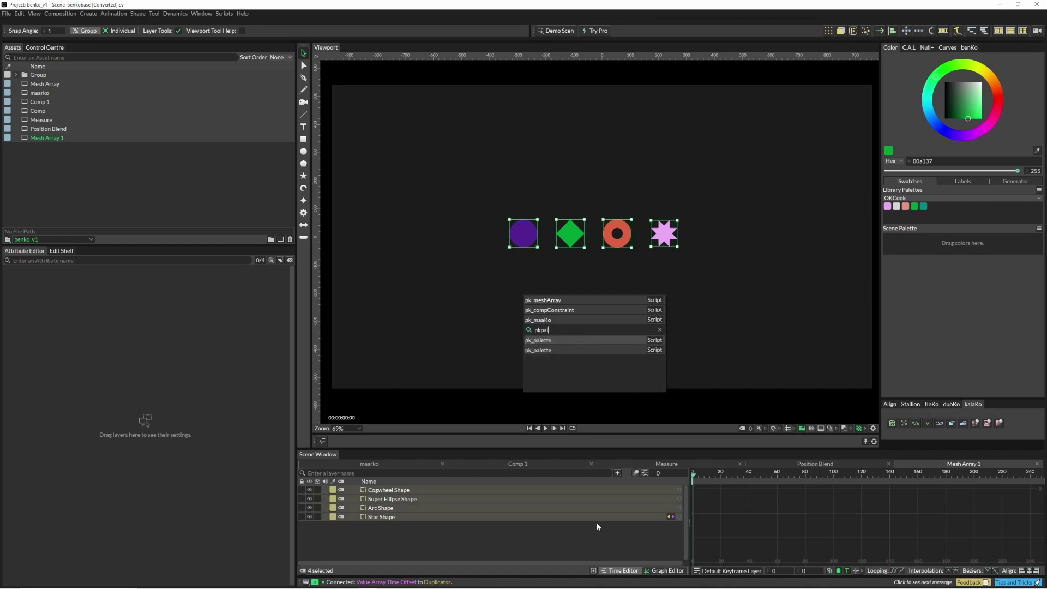
key(Return)
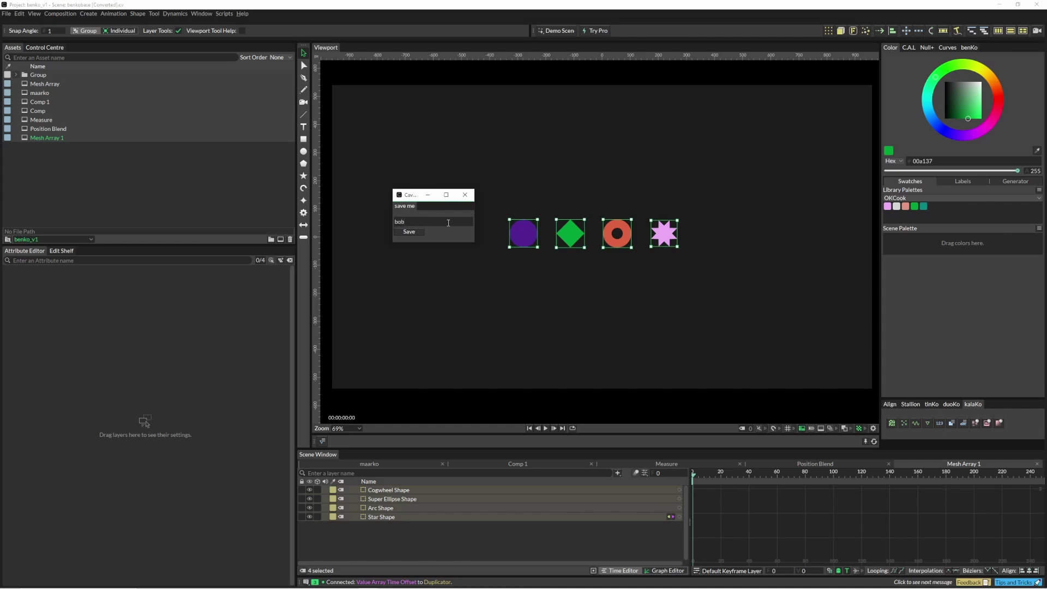
click(416, 234)
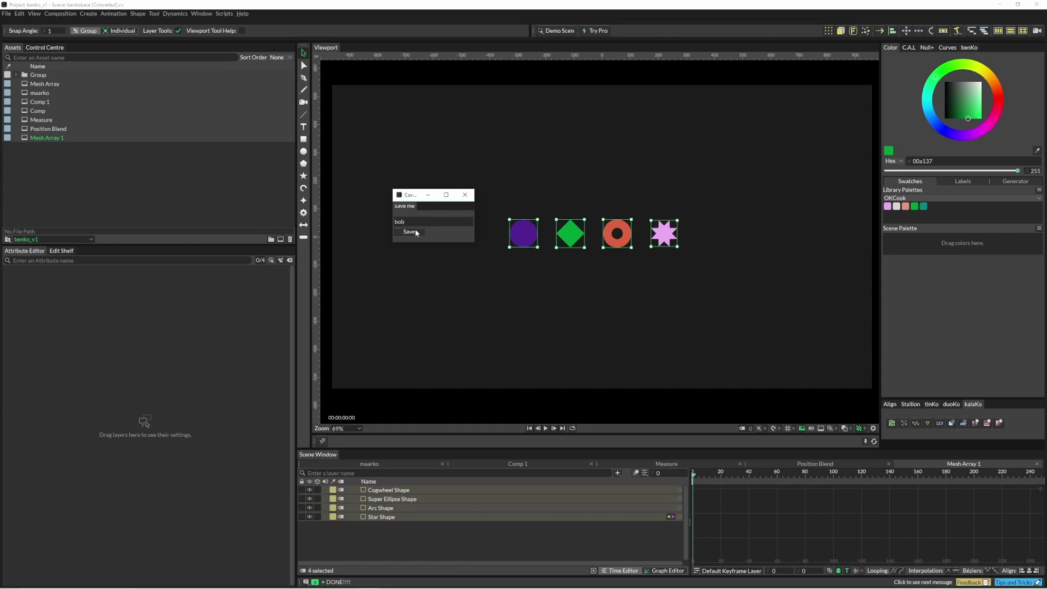
click(465, 195)
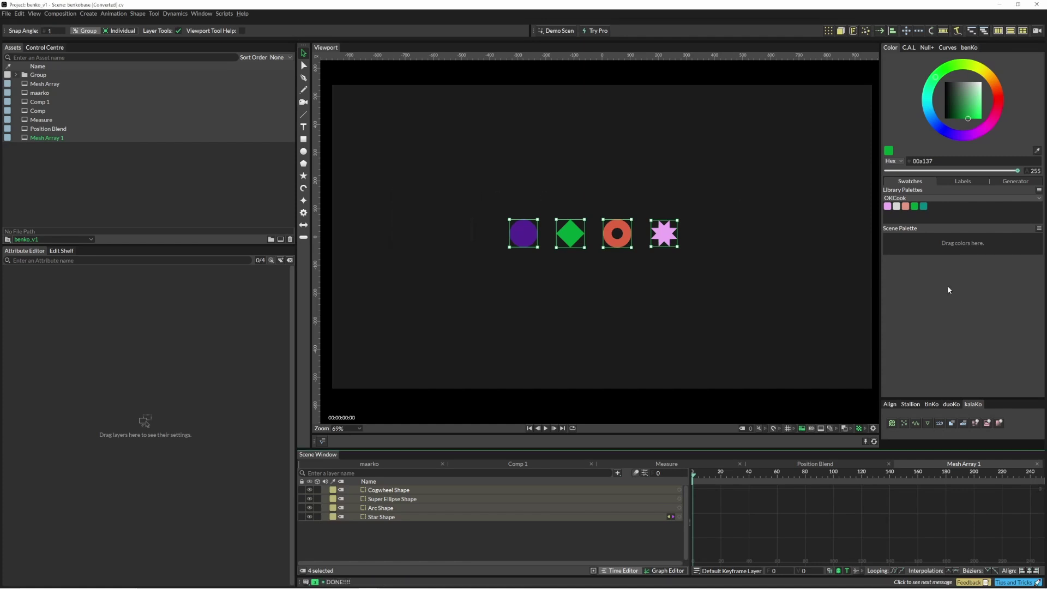
- Import the bob palette from the benko_v1 project folder into the Library Palettes
click(1039, 190)
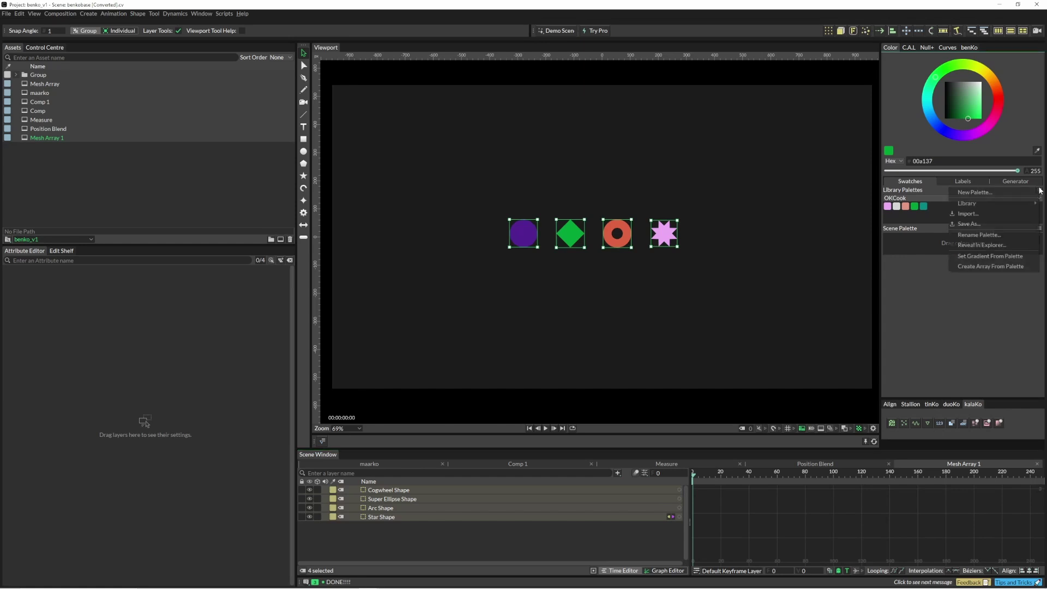
click(1016, 216)
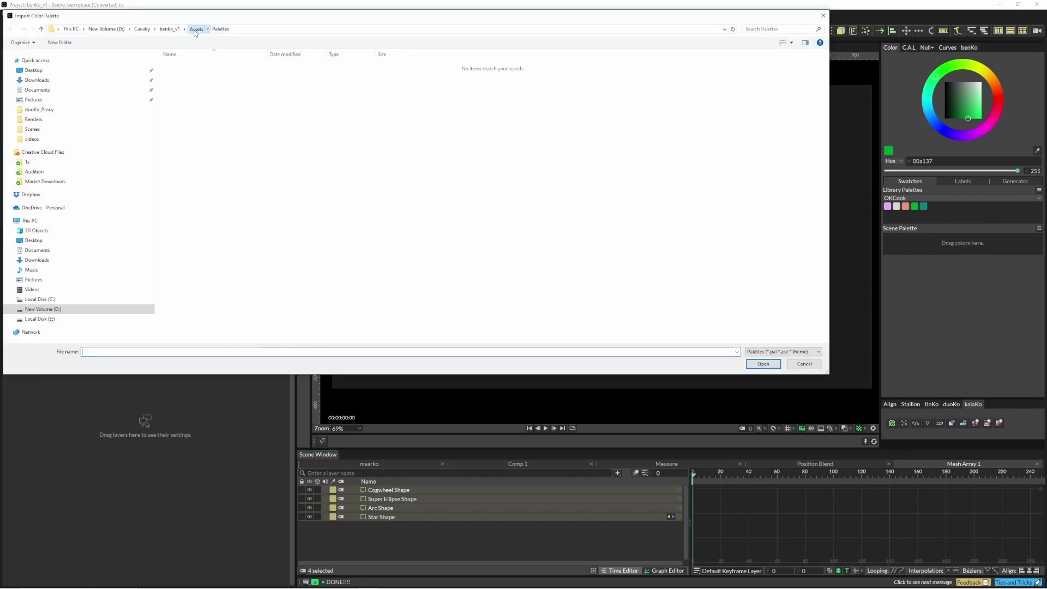
click(196, 30)
click(170, 29)
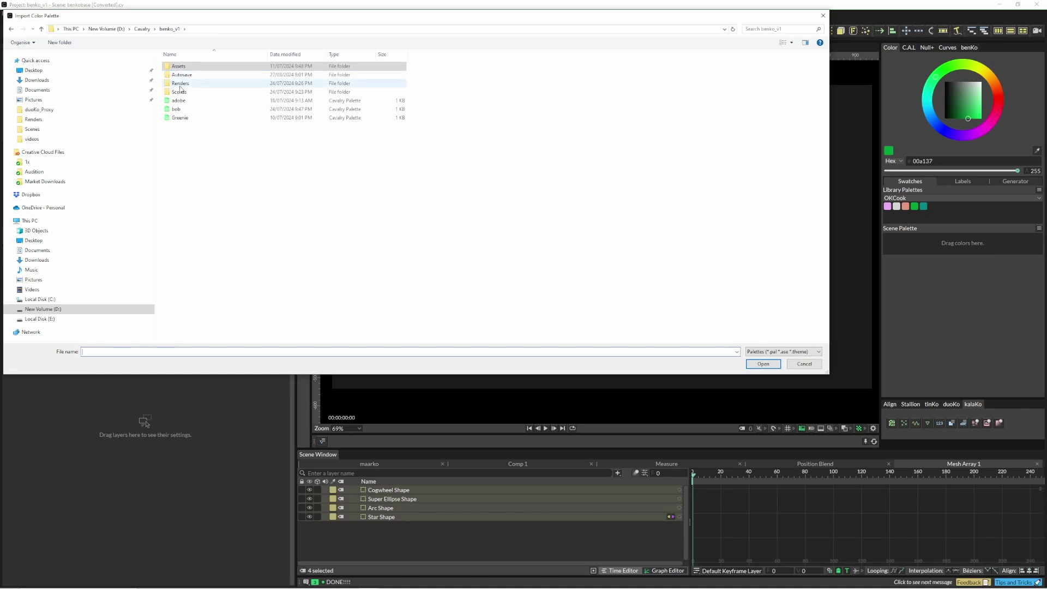
click(308, 118)
double_click(309, 119)
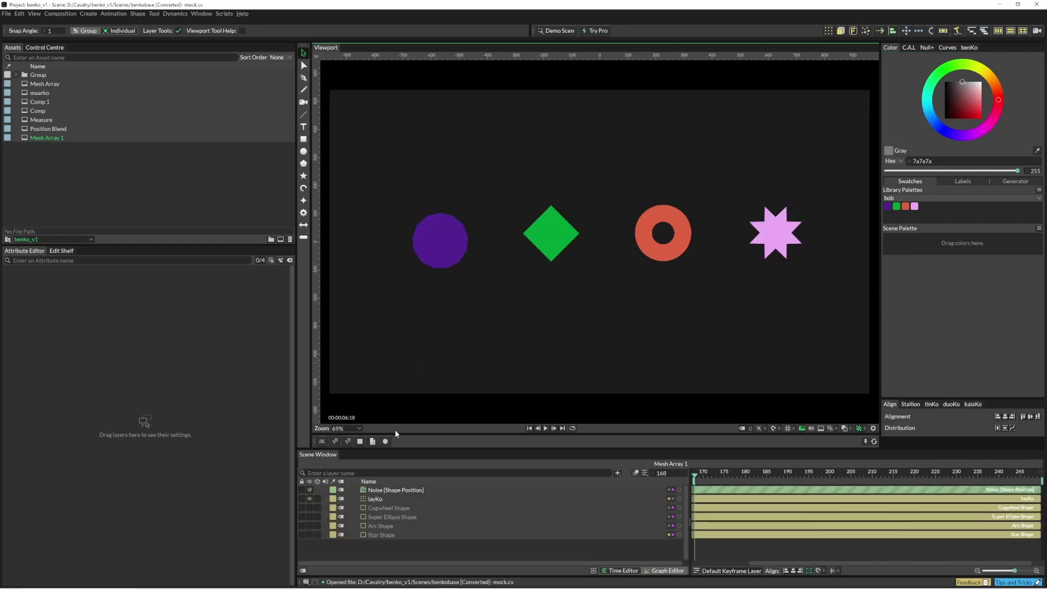
- Preview the Noise [Shape Position] motion and run the pk_round script on its Time attribute
click(423, 489)
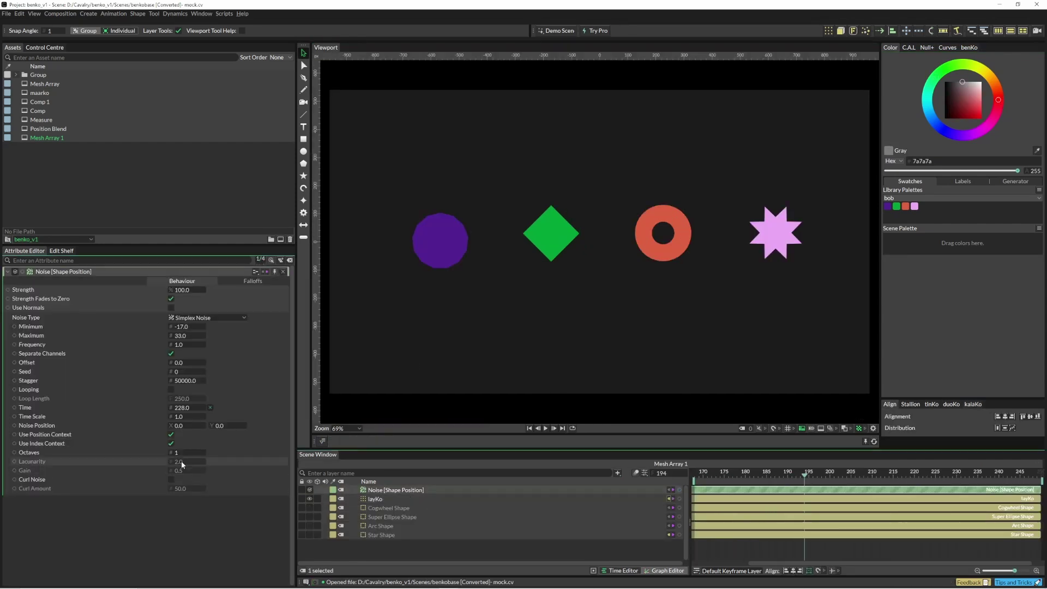
key(space)
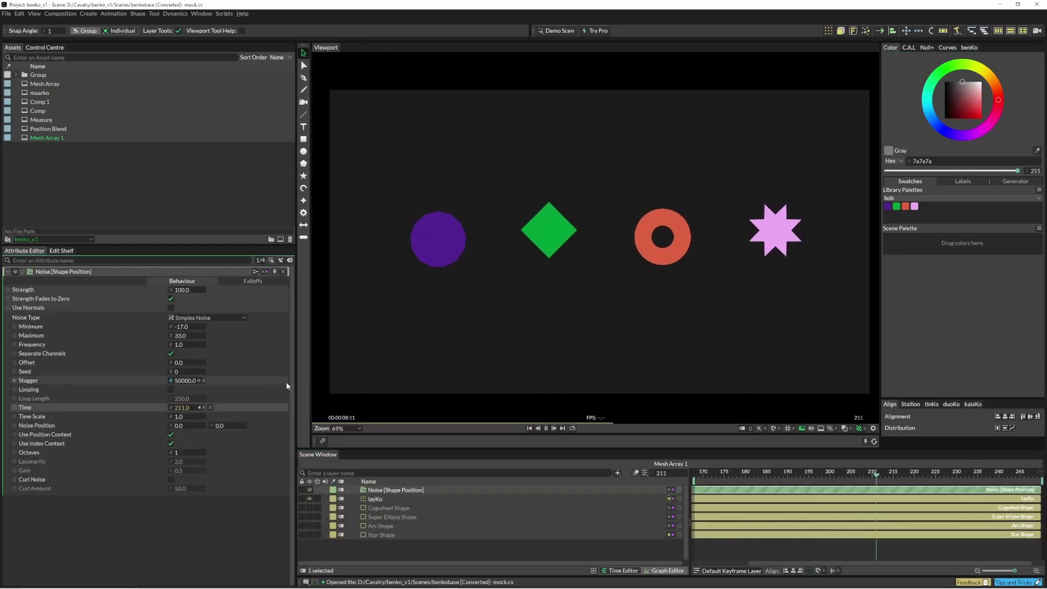
key(space)
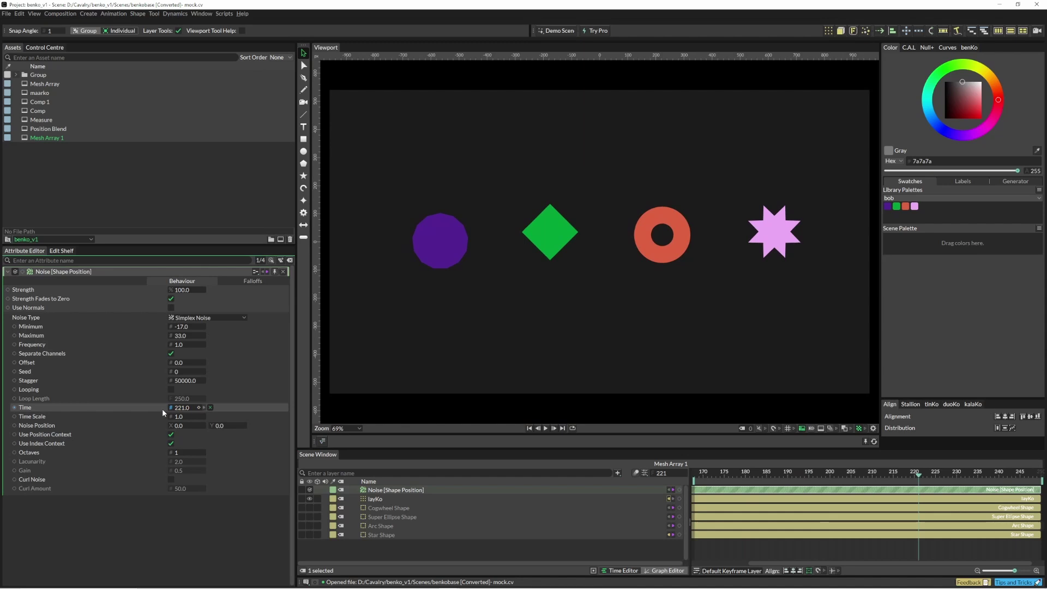
key(ctrl+Return)
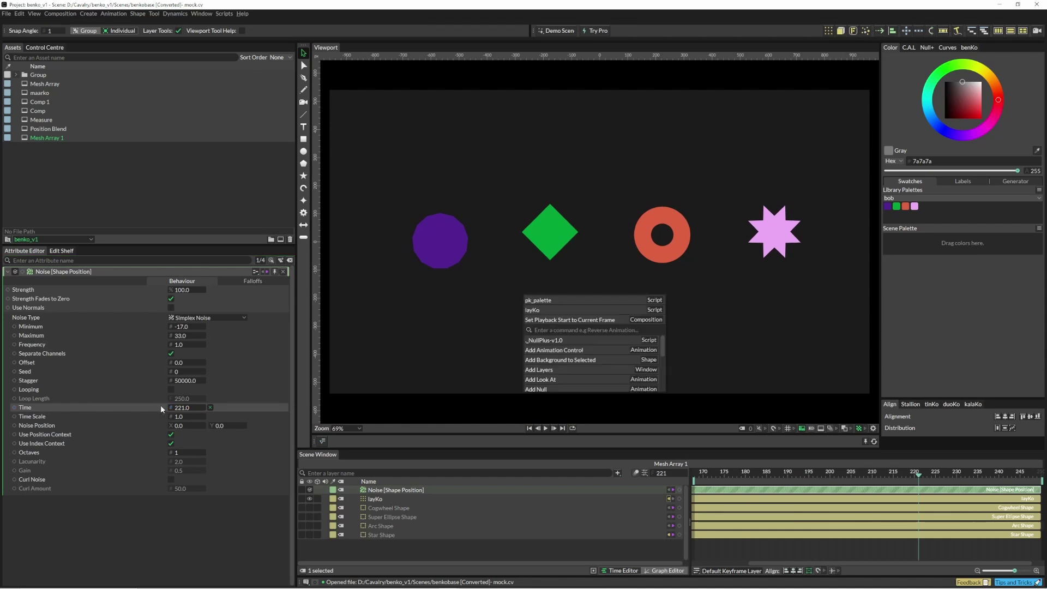
text(pkroun)
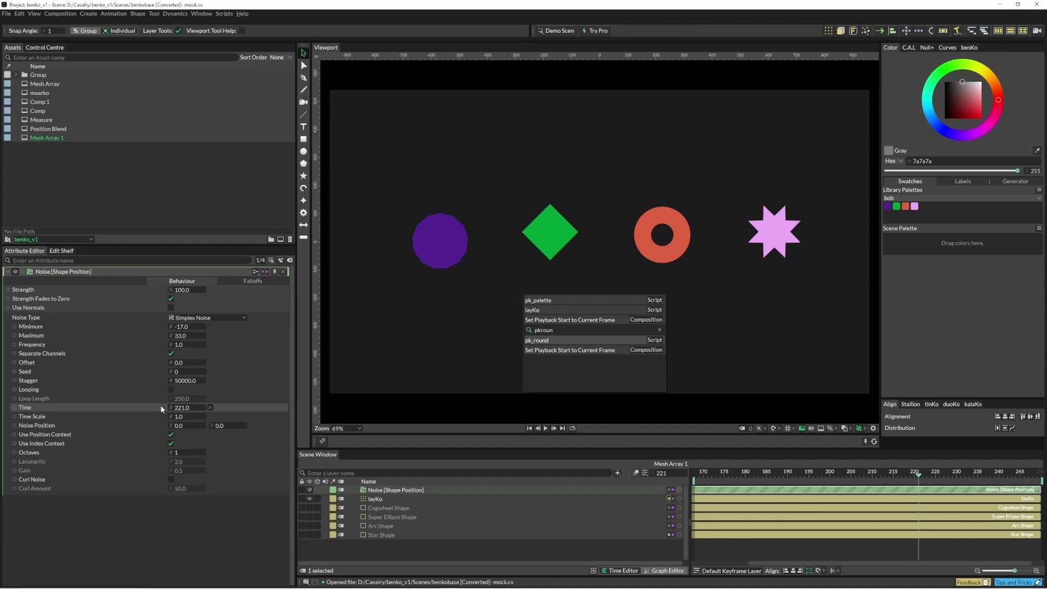
key(Return)
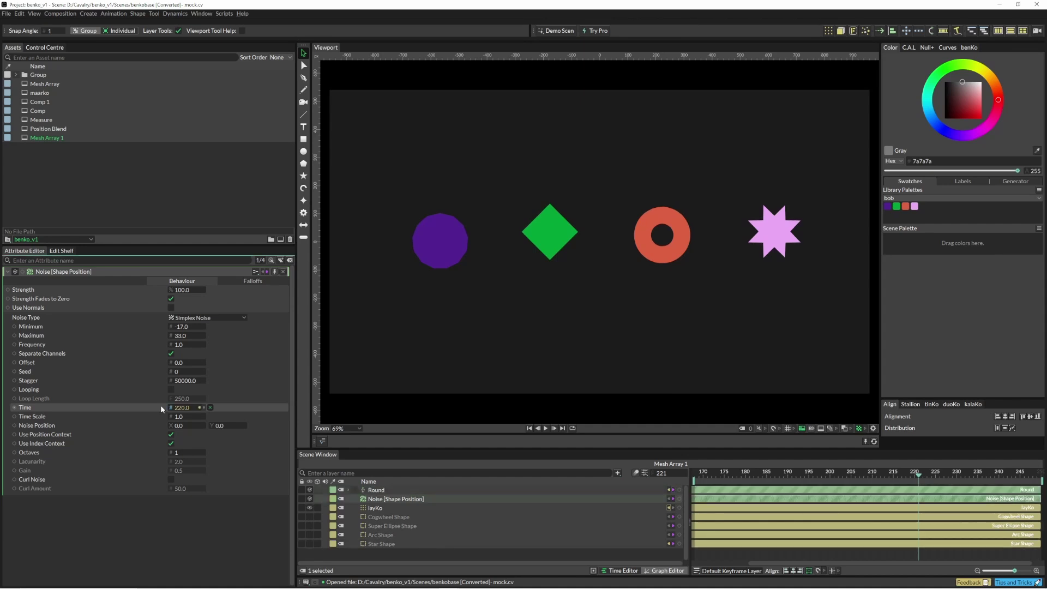
- Reveal the Frame layer under Round, set Round's Rounding to 4, and play the stepped noise animation
click(348, 490)
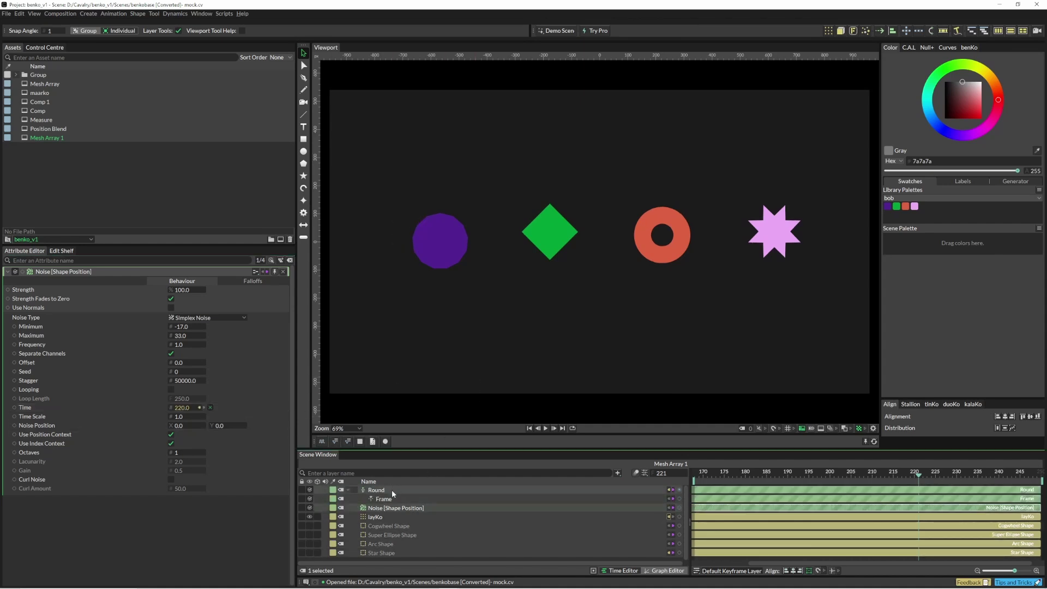
key(space)
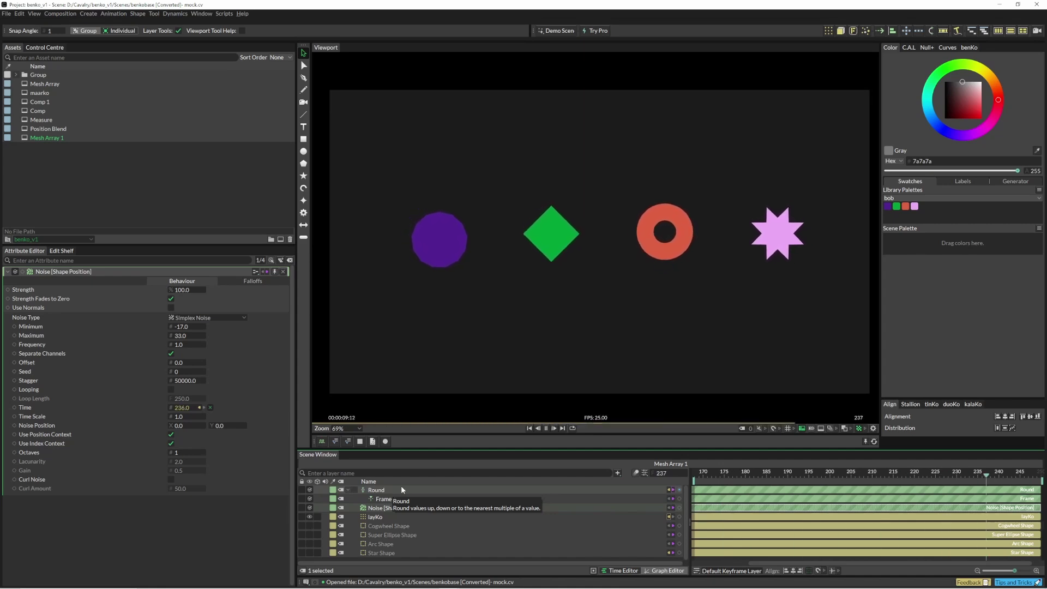
key(space)
click(389, 488)
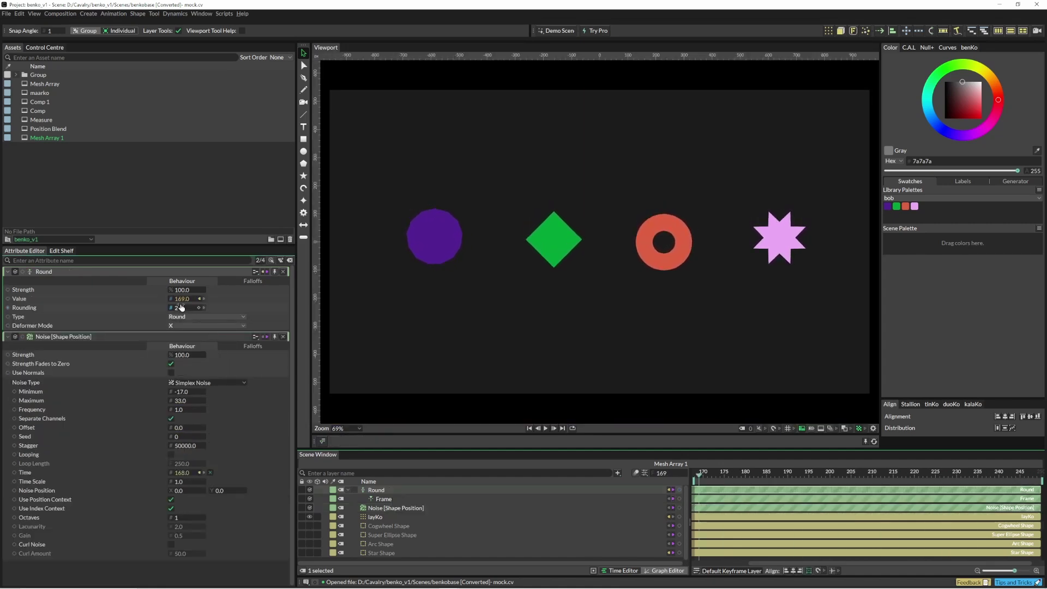
drag(182, 307, 234, 308)
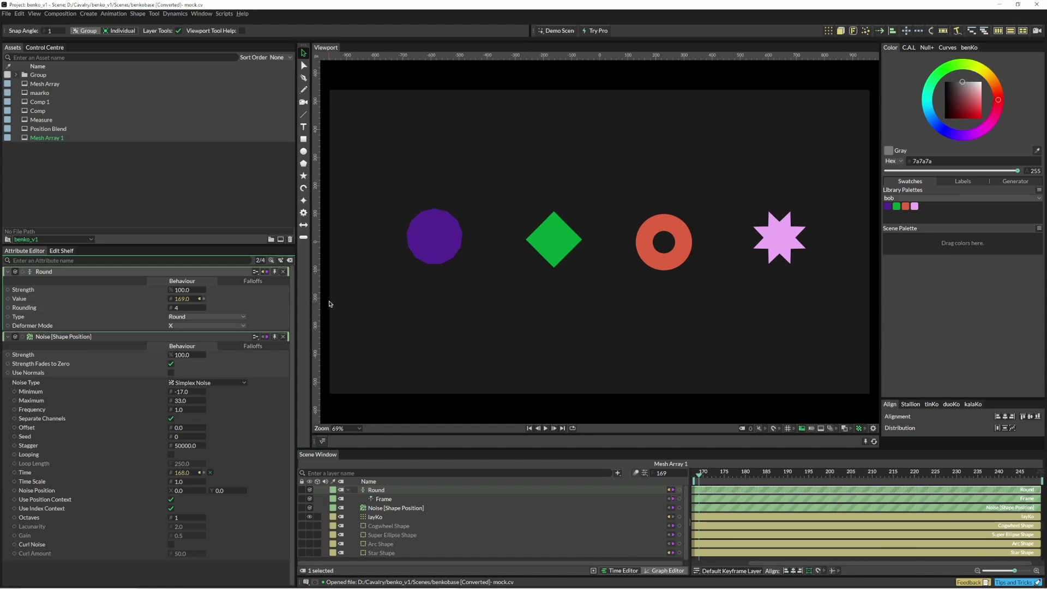
click(417, 371)
key(space)
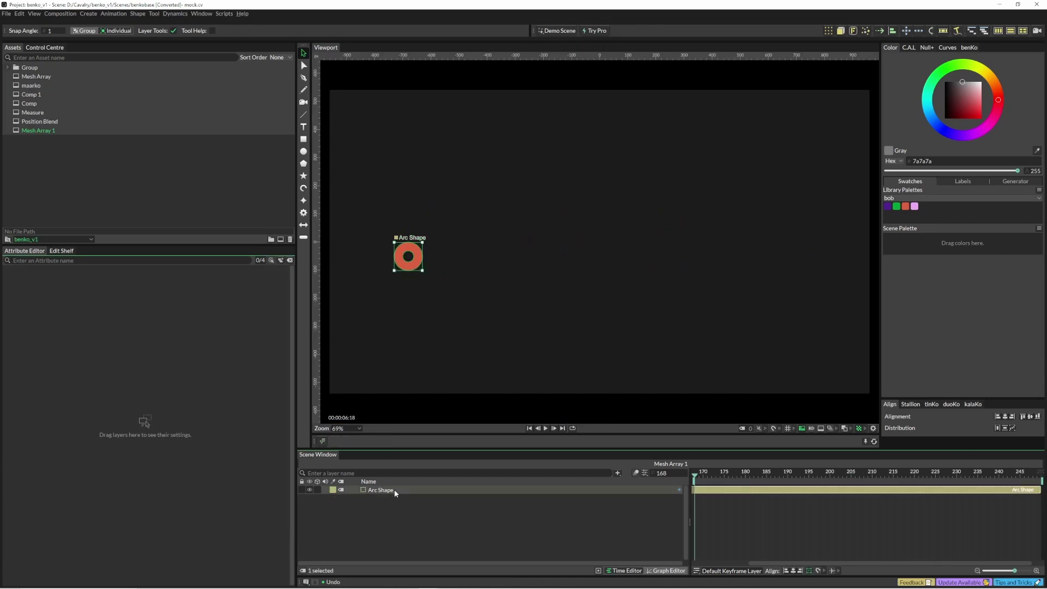
- Duplicate the Arc Shape five times and spread the six rings in an arch across the composition
drag(418, 268, 812, 286)
key(ctrl+d)
key(ctrl+d)
key(ctrl+d)
key(ctrl+d)
key(ctrl+d)
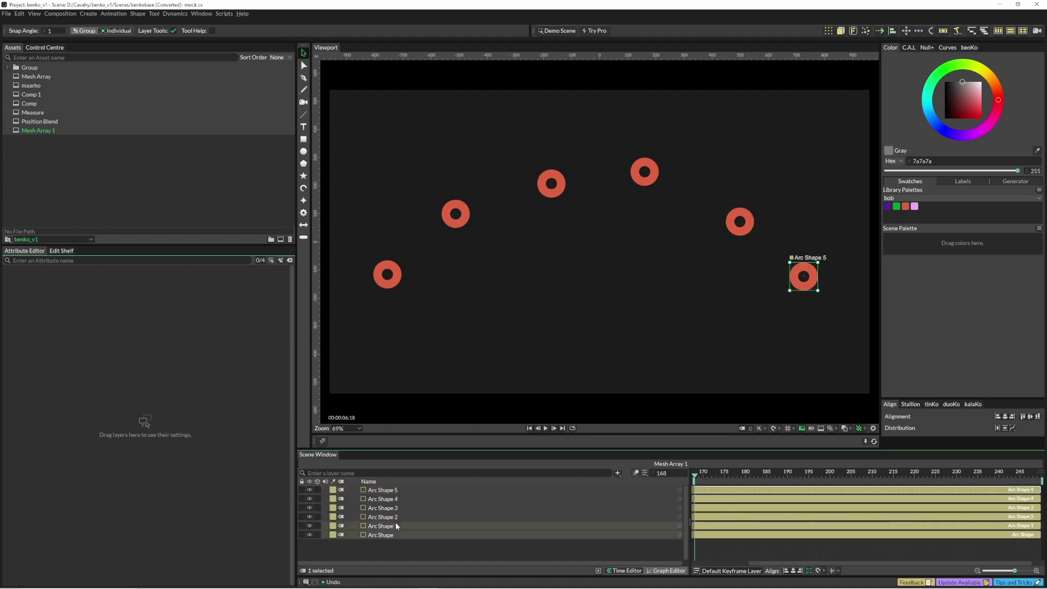
- Rename all six arc layers in sequence as Dot 1 to Dot 6
key(ctrl+a)
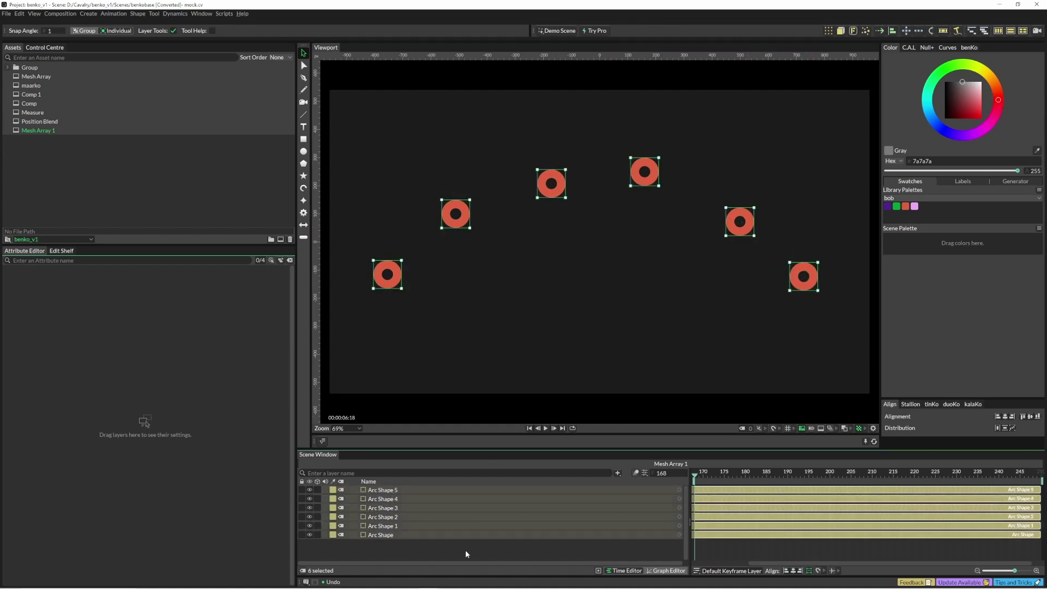
key(Return)
text(Dot 1)
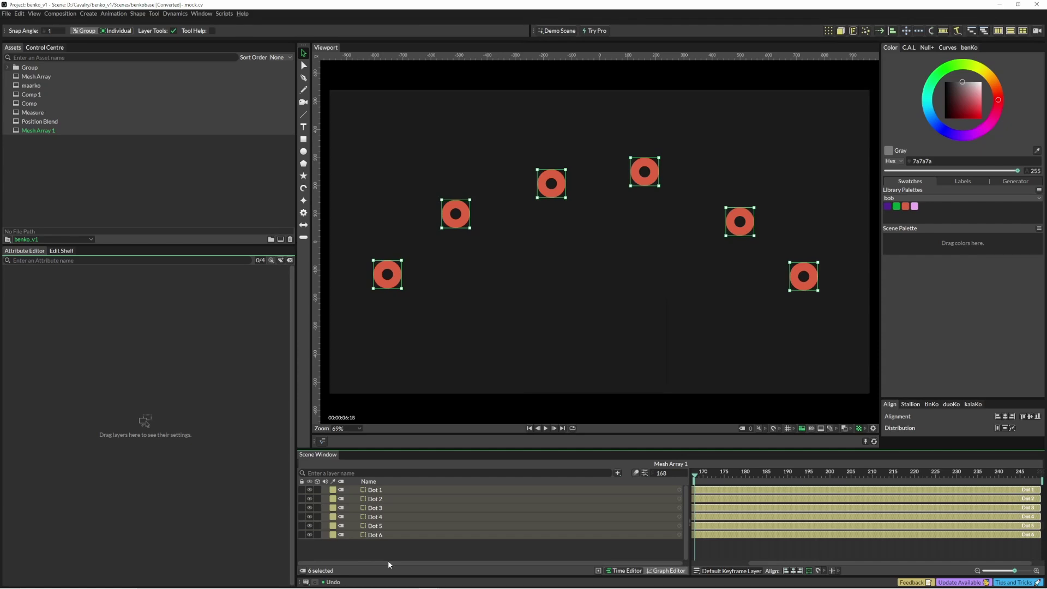
- Run the pk_pointsToPath script on the six selected Dot layers
key(ctrl+p)
text(pkpoints)
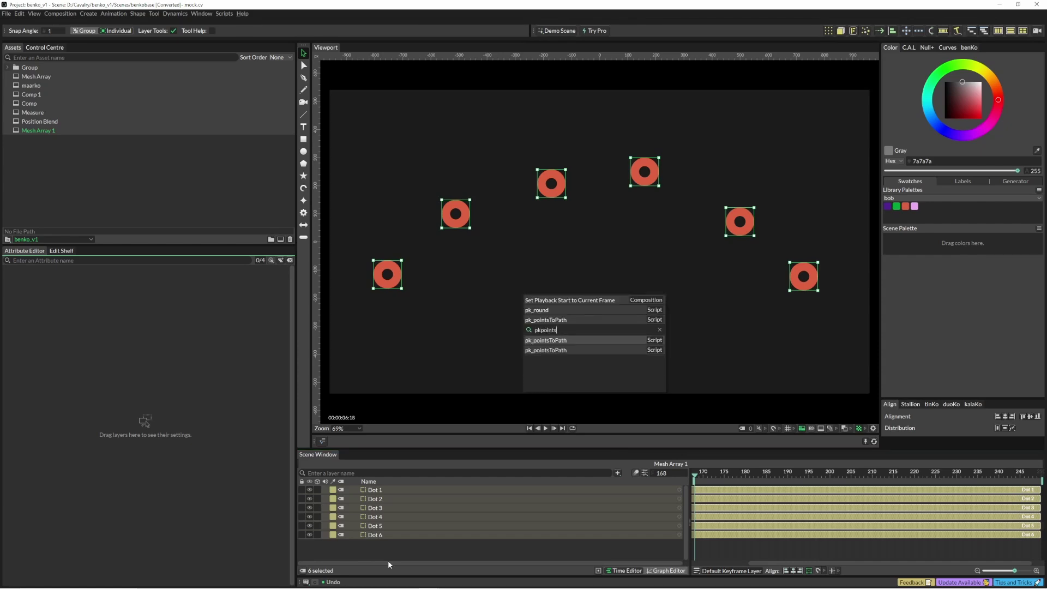
key(Return)
- Give the Points to Path layer a white (ffffff) stroke with a width of about 21.1
click(384, 490)
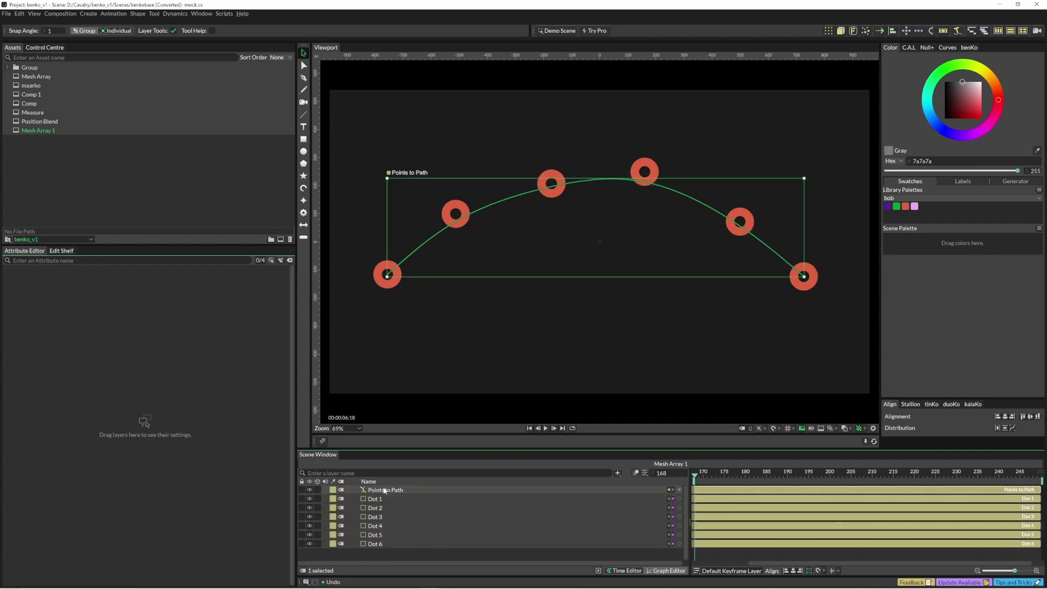
click(184, 279)
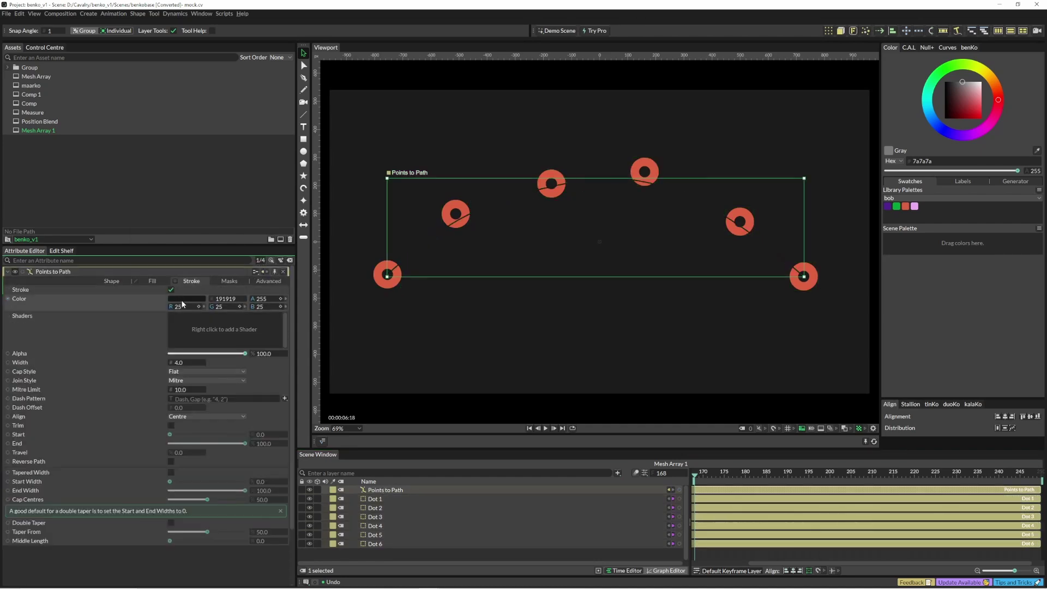
click(187, 299)
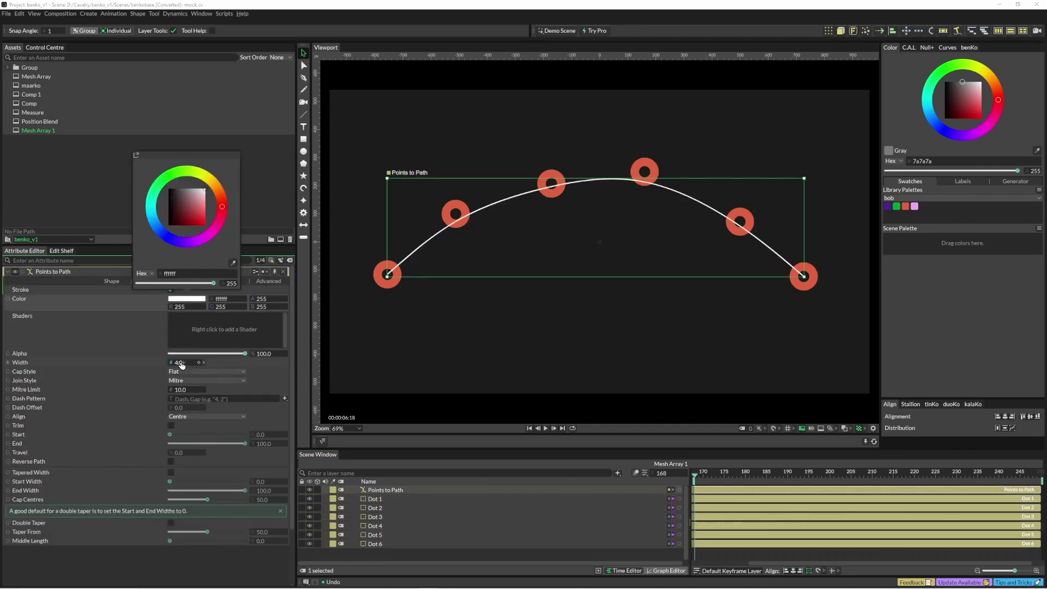
mouse_move(182, 365)
mouse_down()
mouse_move(229, 365)
mouse_move(206, 378)
mouse_up()
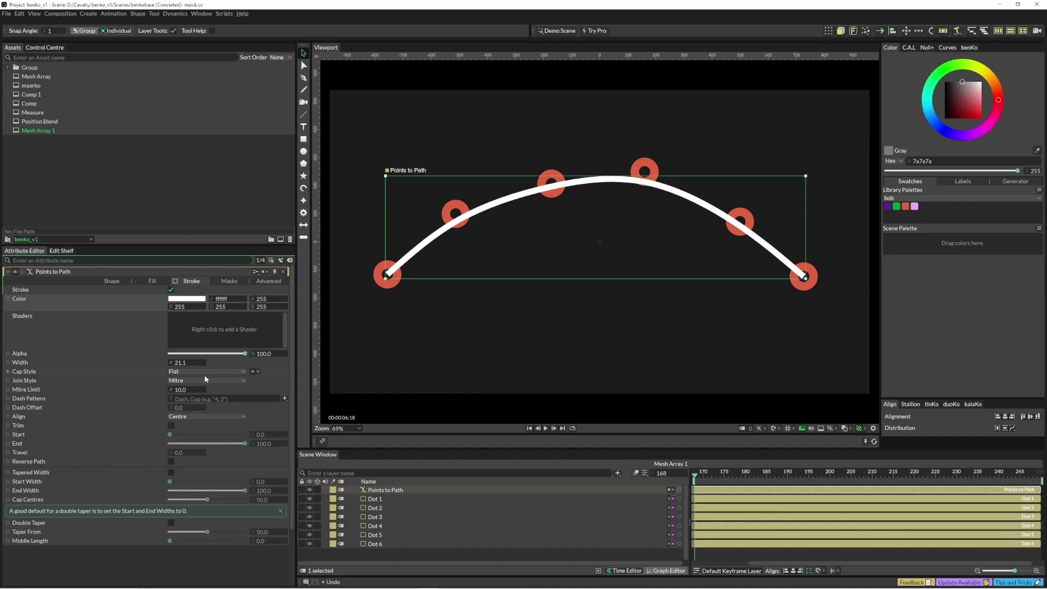
- Set the Points to Path stroke's cap style to Round and show the layer's shape attributes
click(208, 372)
click(199, 380)
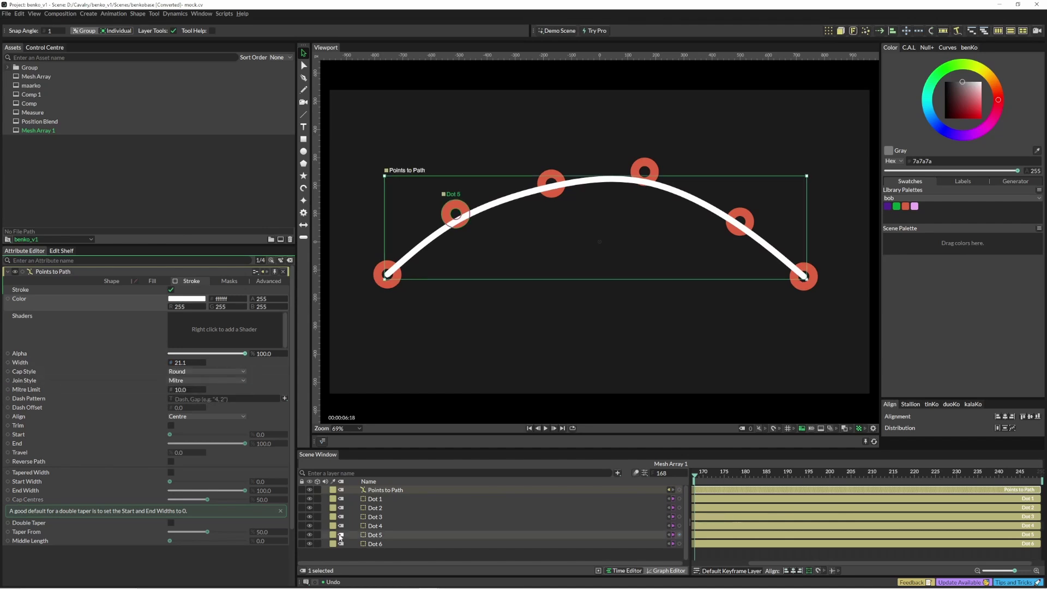
click(111, 281)
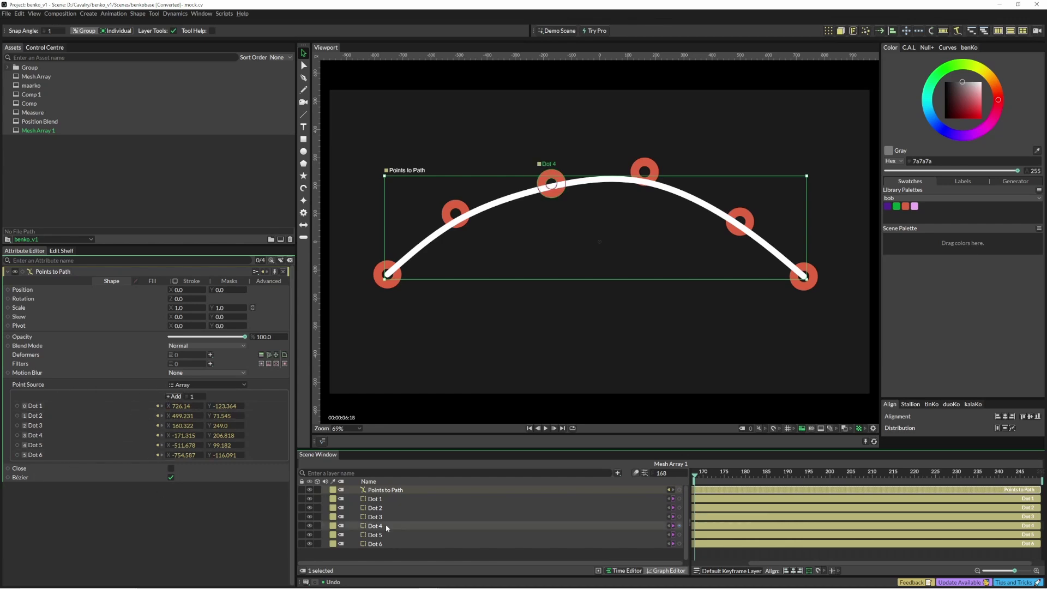
- Move Dot 2 to about (331, -230), Dot 4 to about (-227, 393) and Dot 5 to about (-446, -116) to bend the curve
click(397, 512)
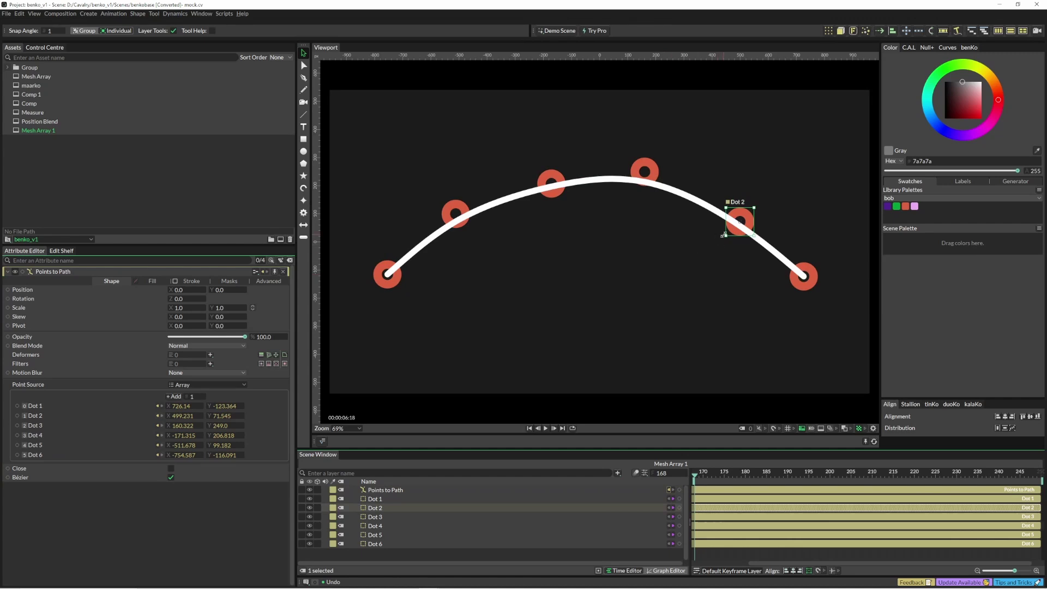
drag(737, 235, 735, 245)
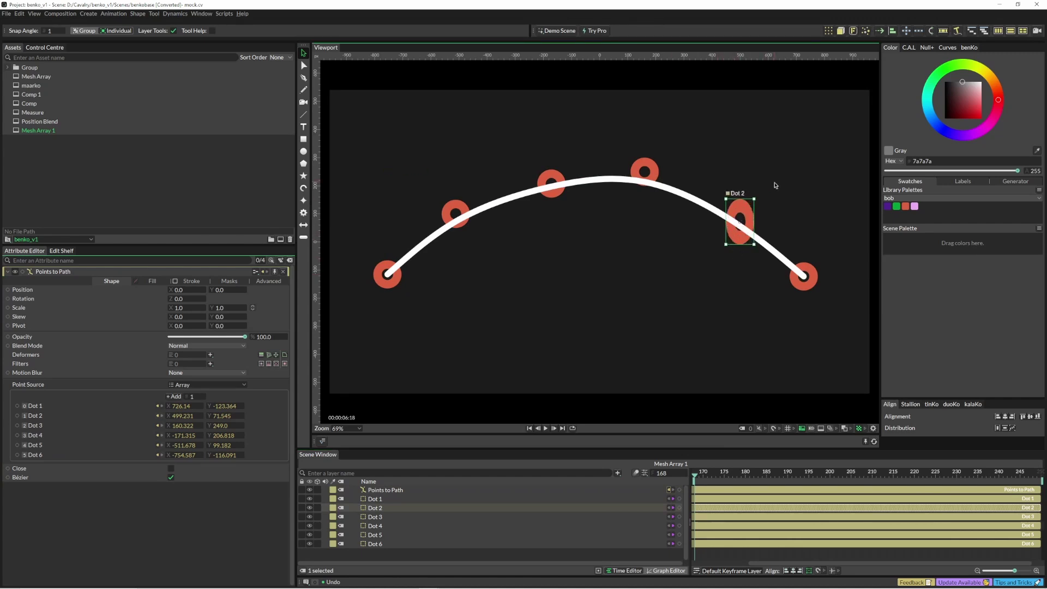
key(ctrl+z)
drag(753, 225, 707, 310)
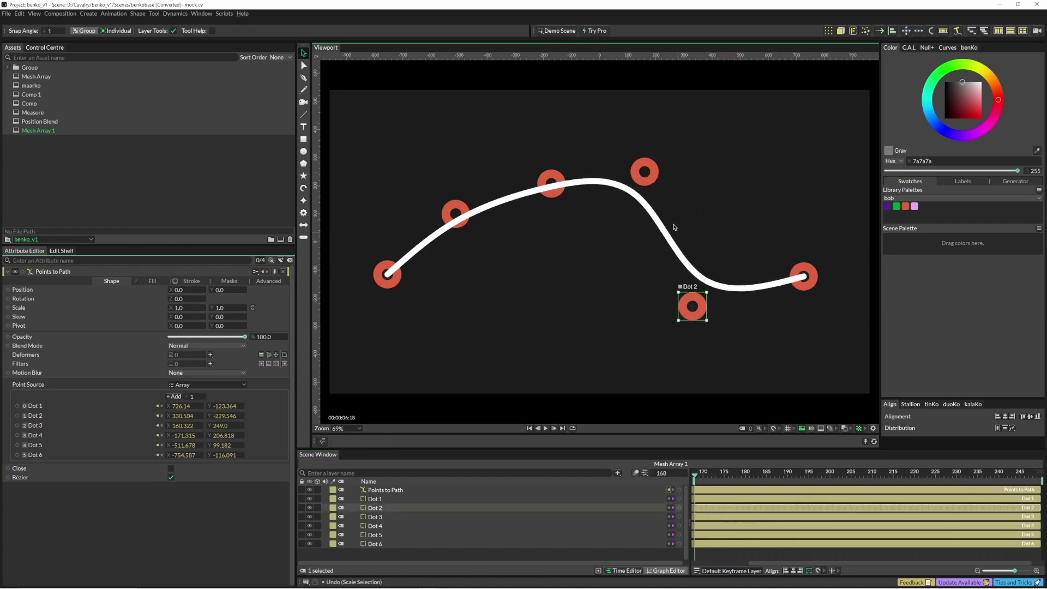
click(563, 179)
drag(563, 179, 547, 126)
drag(458, 214, 475, 275)
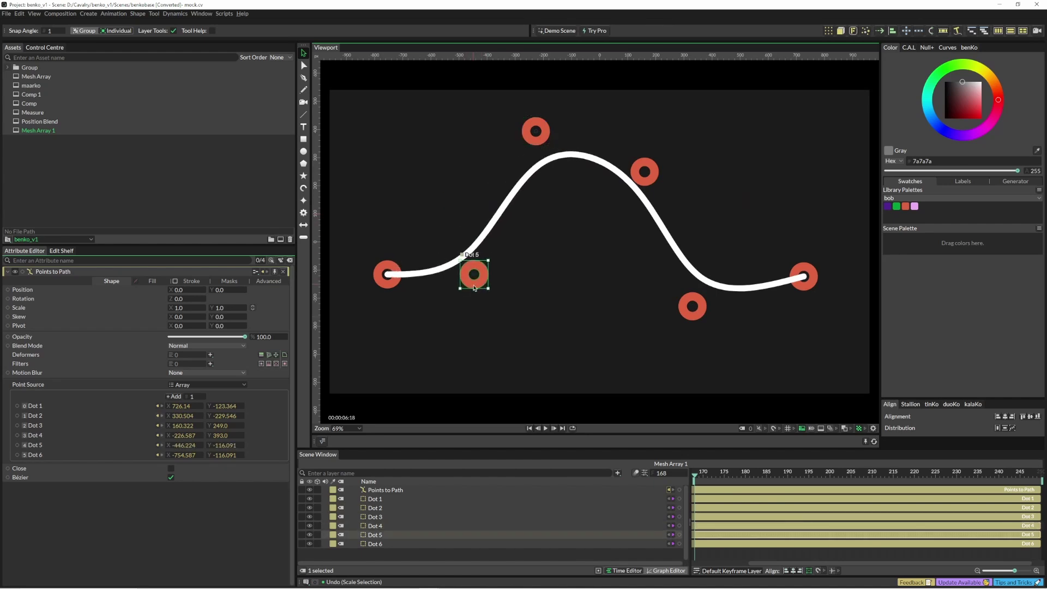
- Turn off Bézier for the path and move Dot 4 to about (-243, 329) and Dot 5 to about (-532, 138)
click(171, 478)
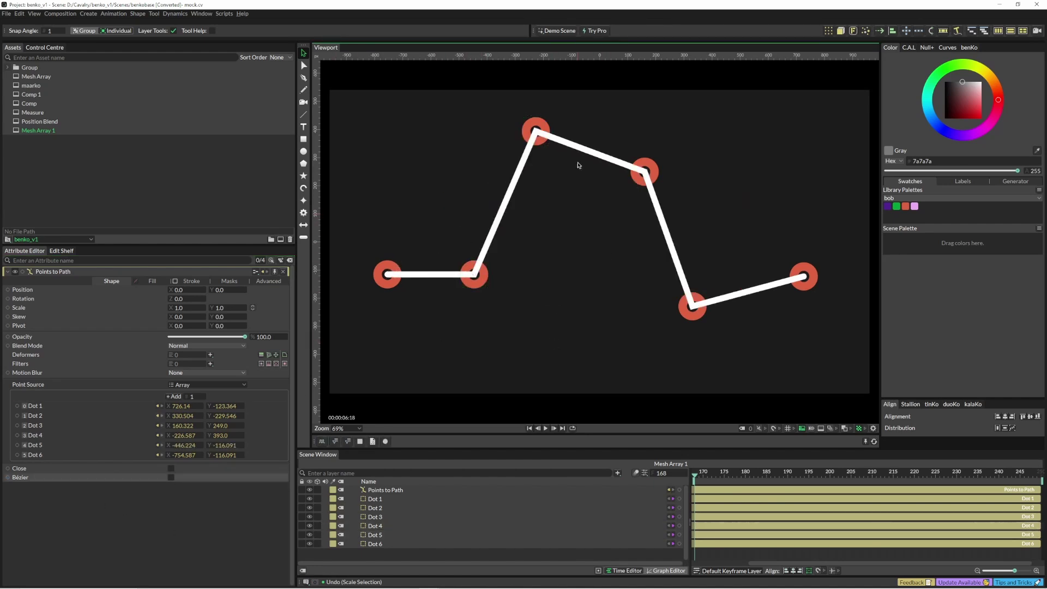
click(536, 132)
mouse_move(535, 131)
mouse_down()
mouse_move(558, 187)
mouse_move(555, 313)
mouse_move(533, 149)
mouse_up()
drag(474, 274, 451, 203)
- Move Dot 6 to about (-360, -278), Dot 2 to about (437, 51) and Dot 1 to about (56, -285), and close the path
click(400, 287)
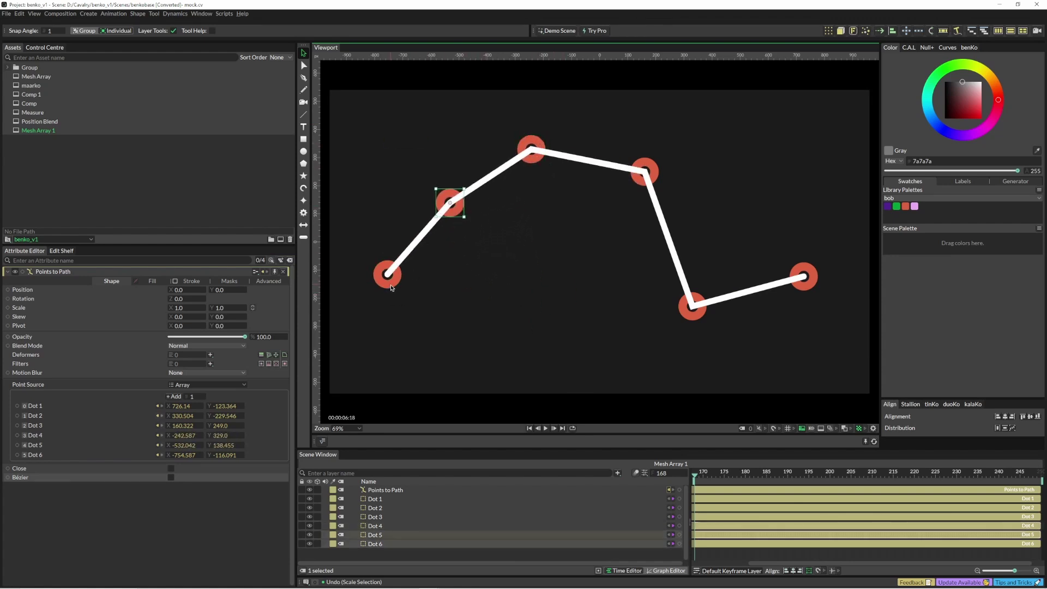
drag(399, 287, 510, 332)
drag(695, 310, 727, 230)
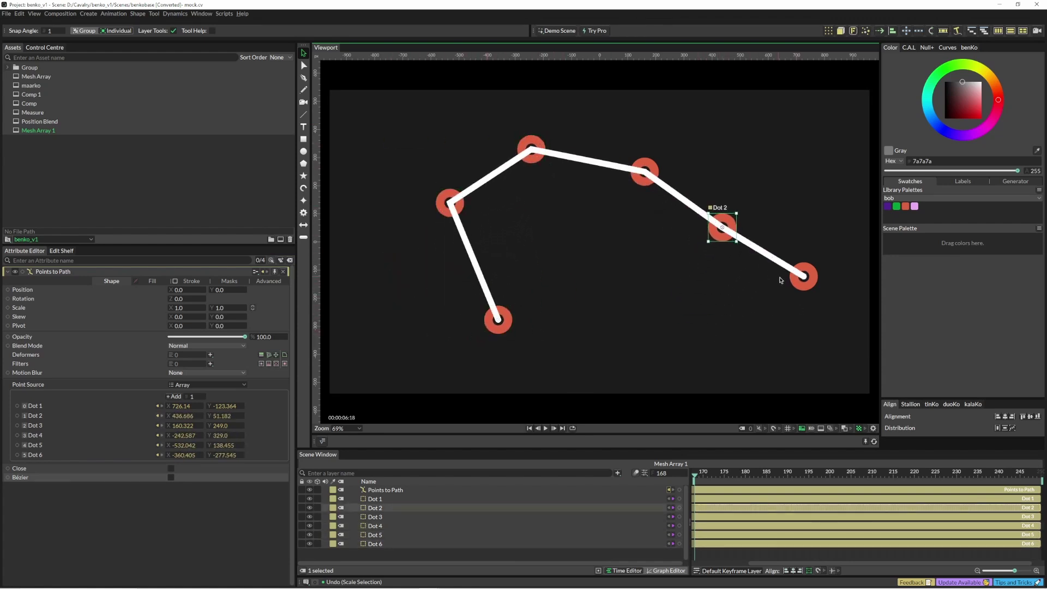
click(792, 286)
drag(793, 285, 604, 331)
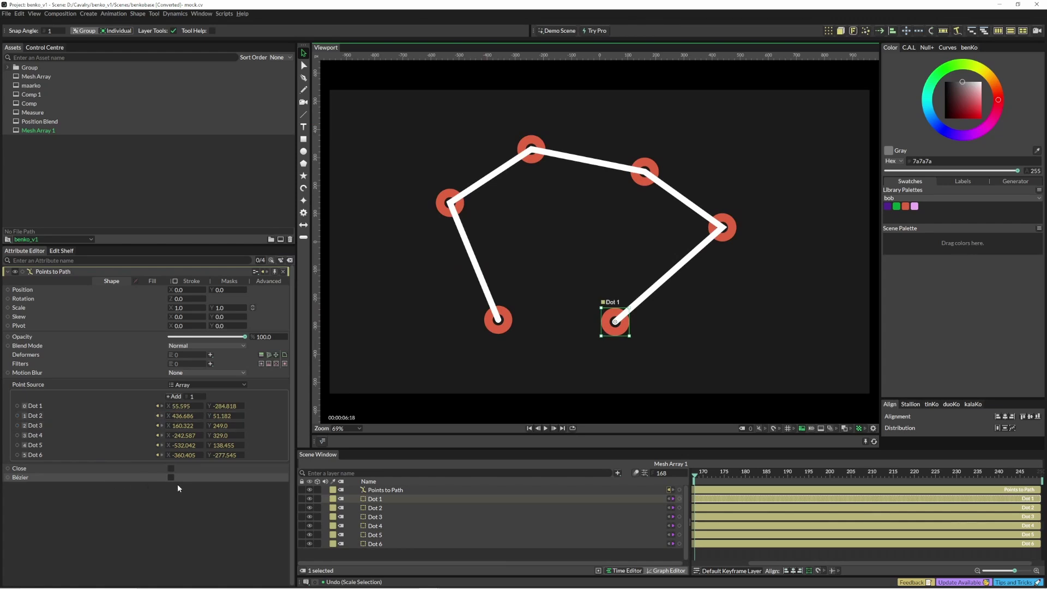
click(172, 468)
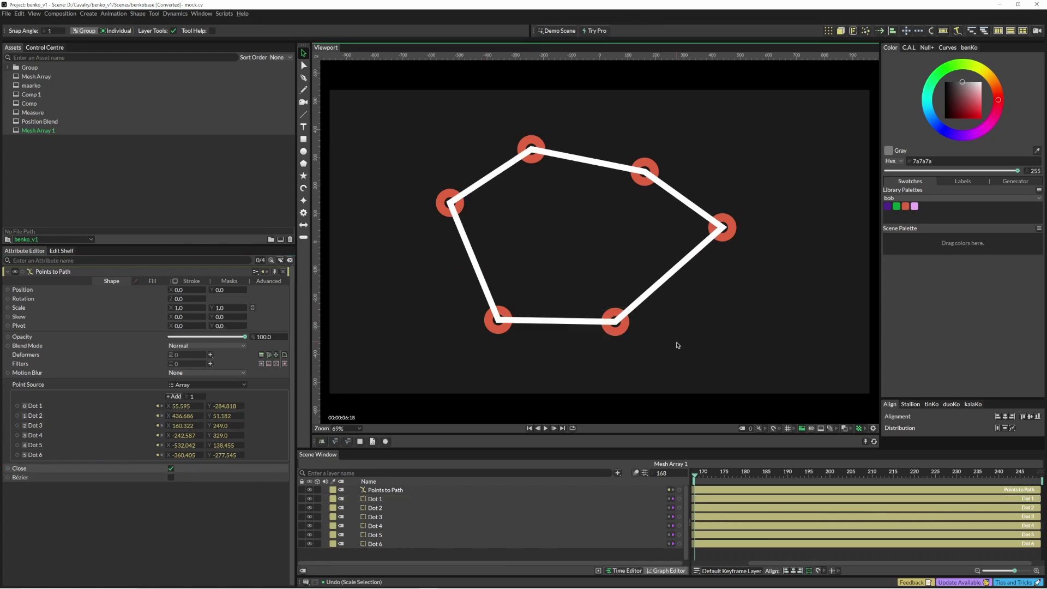
click(489, 380)
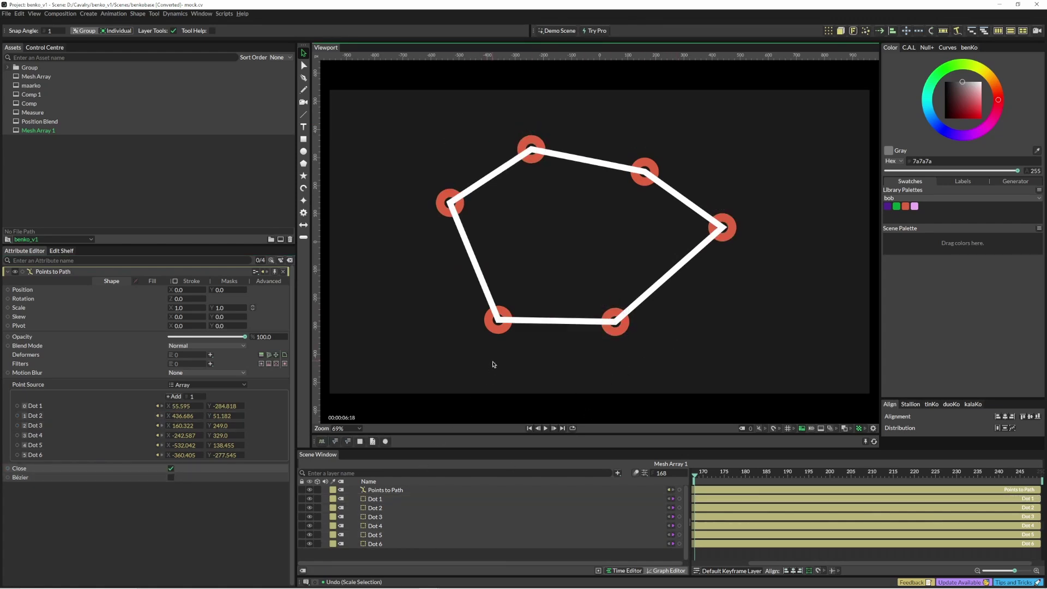